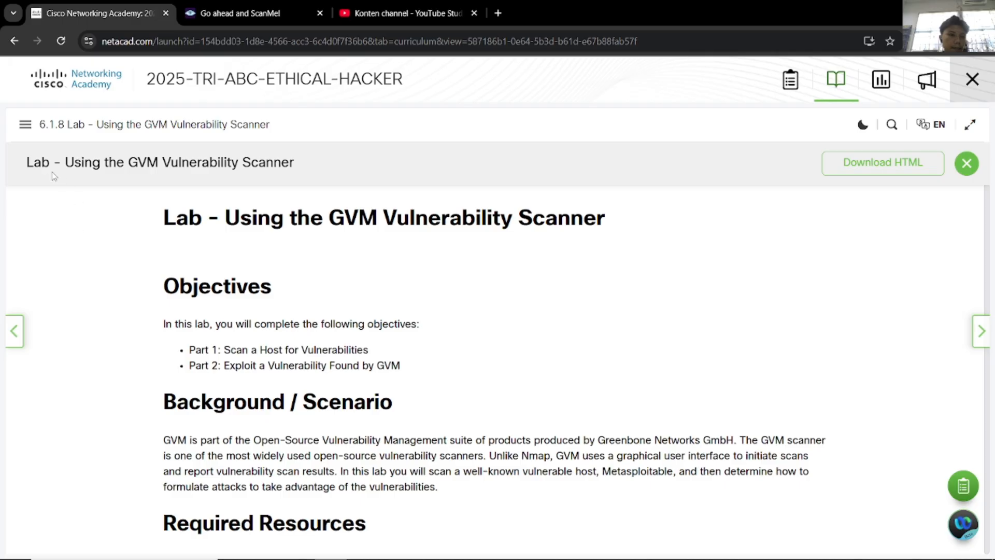
# Step: Scroll up and down through the page in the browser
pyautogui.scroll(-1, 298, 270)
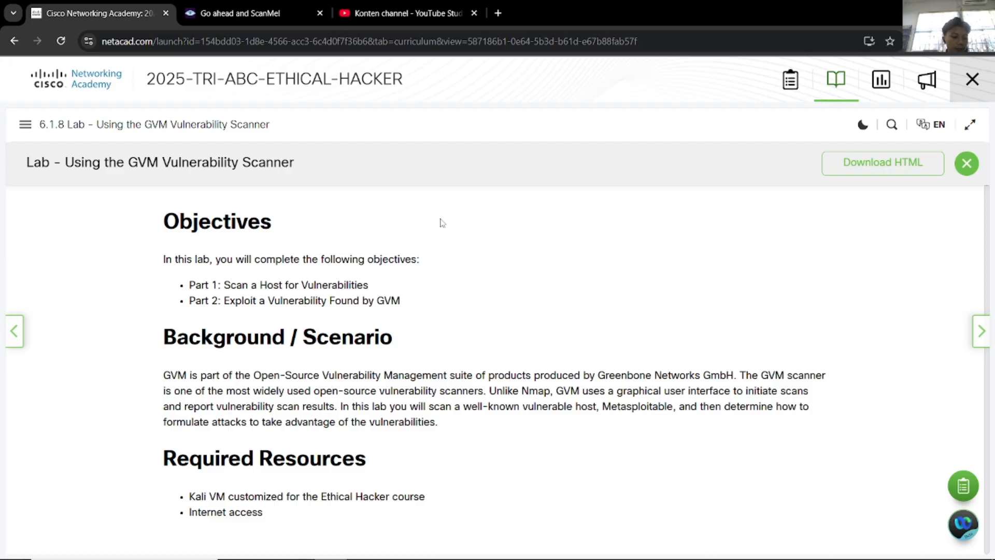
pyautogui.scroll(-4, 404, 280)
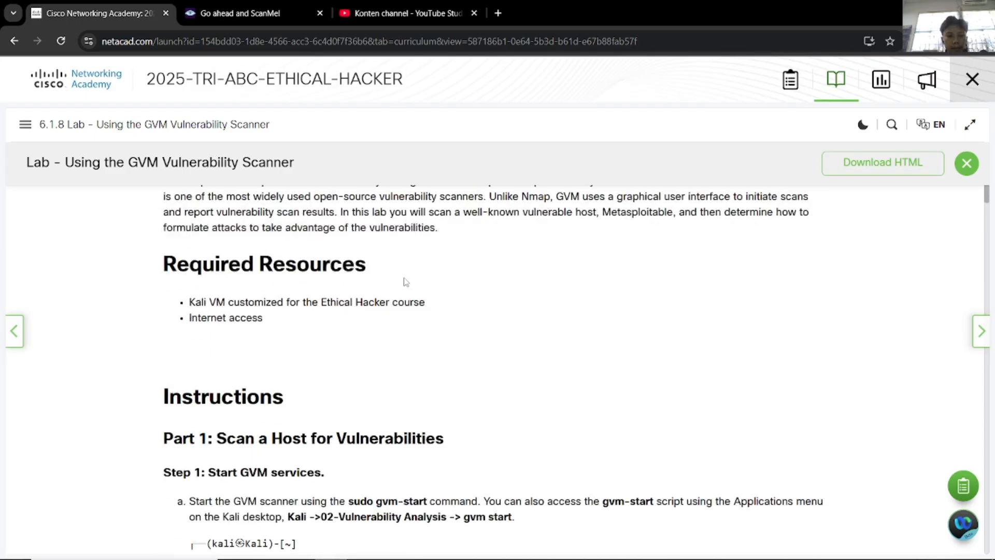
pyautogui.scroll(4, 330, 328)
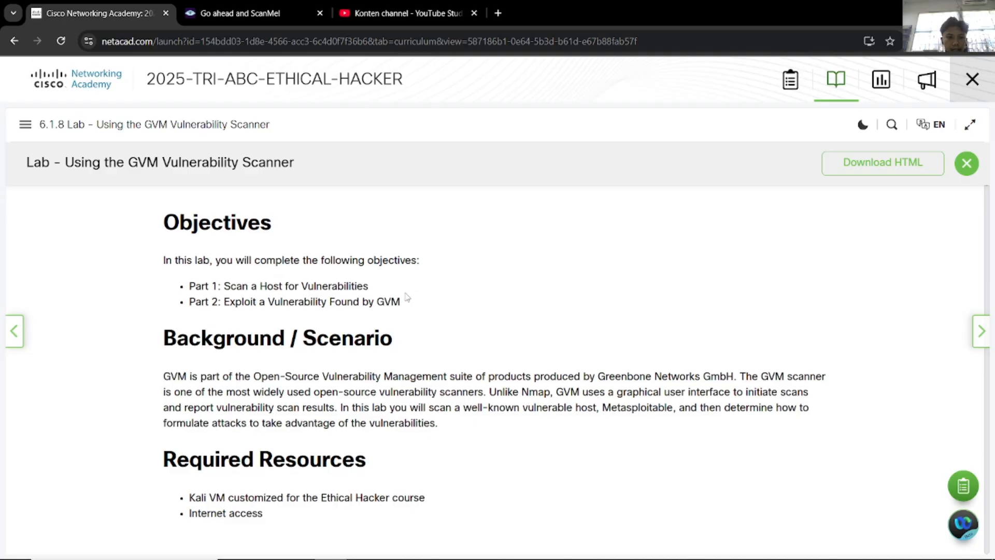
pyautogui.scroll(1, 407, 297)
pyautogui.scroll(-1, 385, 354)
pyautogui.scroll(-4, 391, 340)
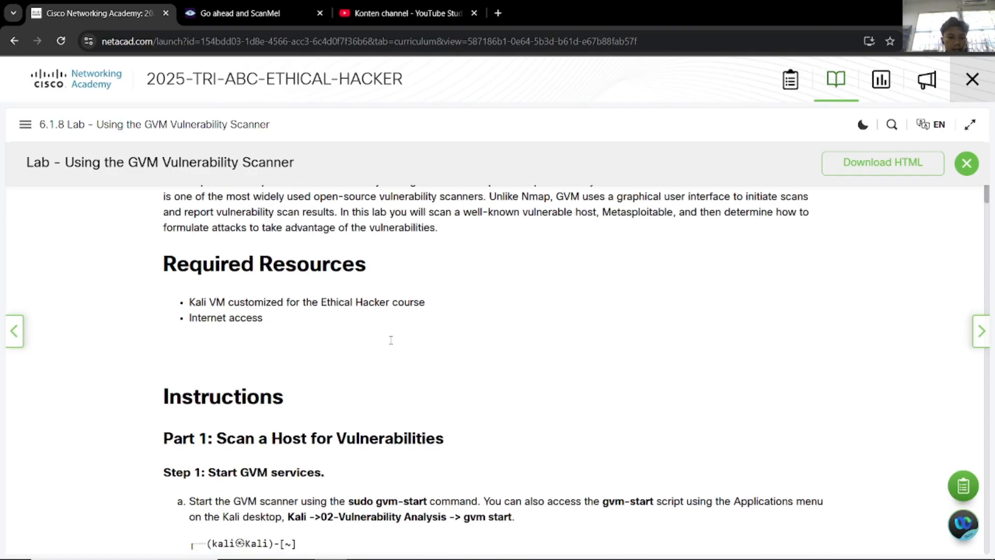
pyautogui.scroll(-1, 392, 345)
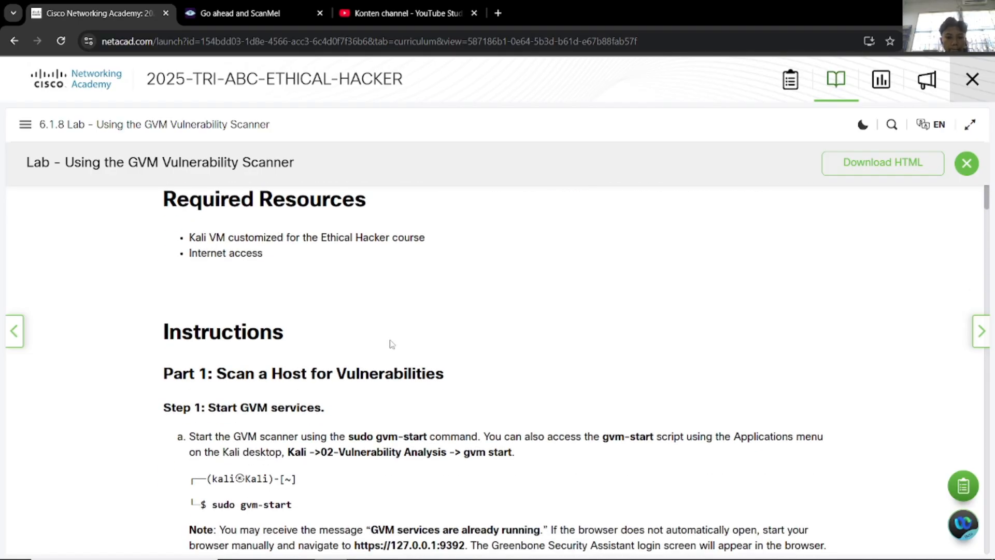
pyautogui.scroll(-1, 392, 344)
pyautogui.scroll(5, 394, 344)
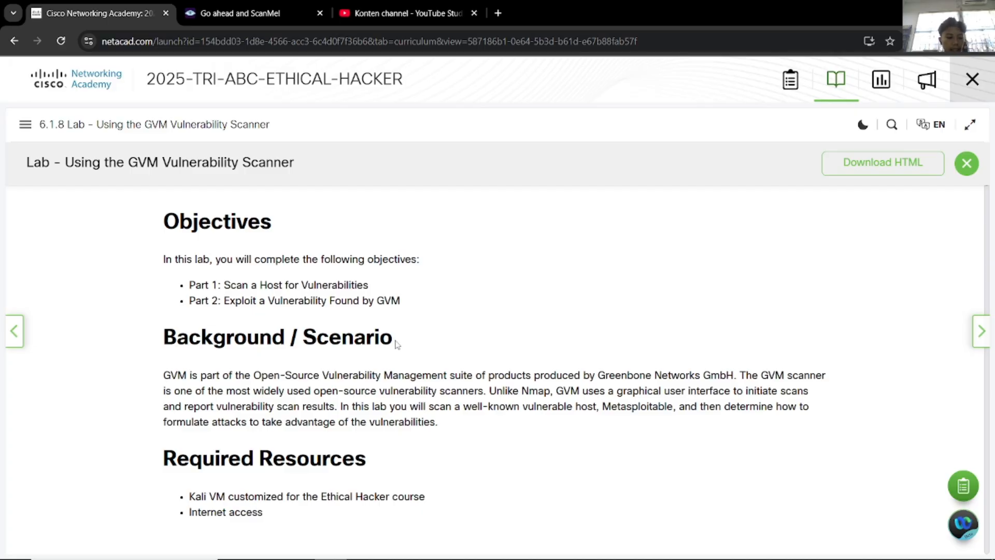
pyautogui.scroll(-3, 421, 256)
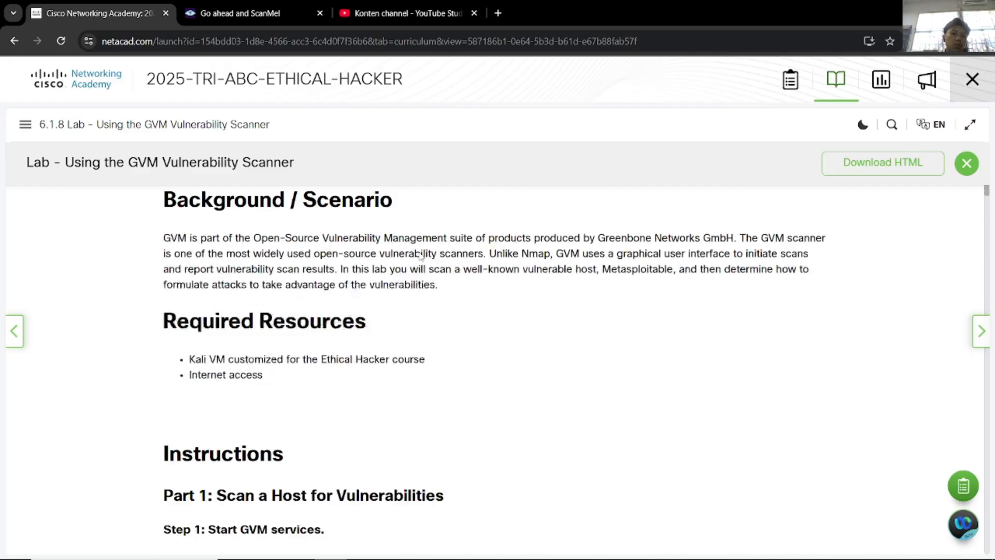
pyautogui.scroll(-7, 421, 256)
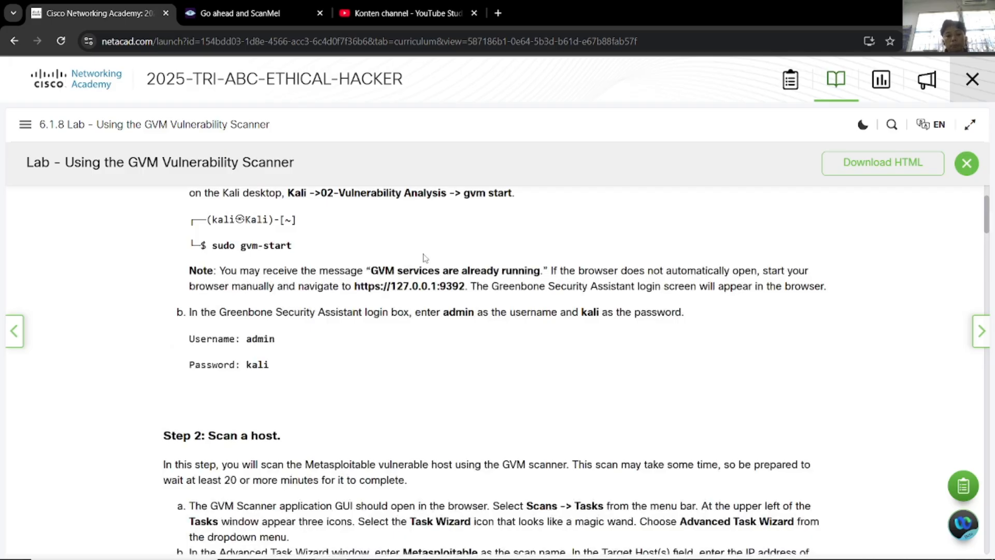
pyautogui.scroll(3, 425, 257)
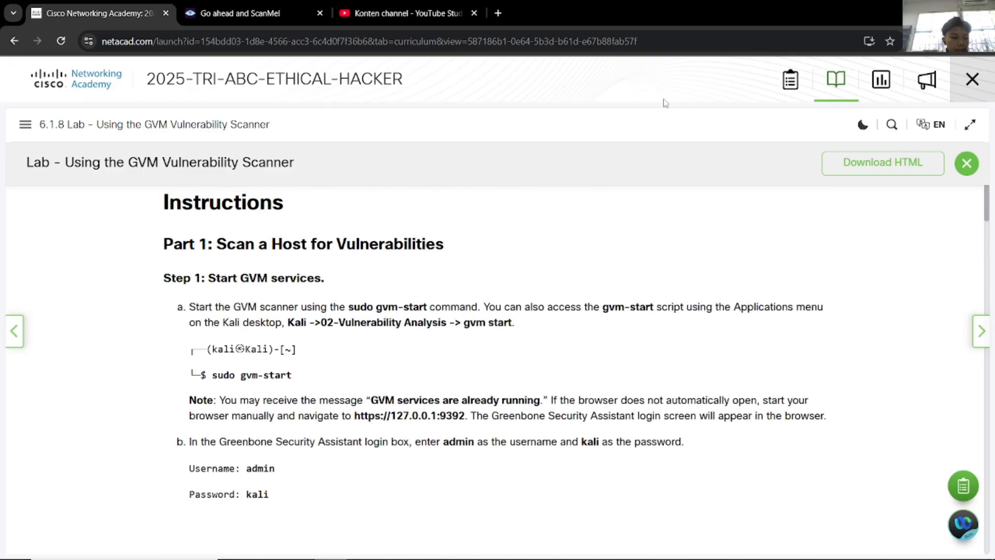
# Step: In the Kali VM terminal, run sudo gvm-start to launch the GVM services
pyautogui.hotkey('alt', 'Tab')
pyautogui.hotkey('alt', 'Tab')
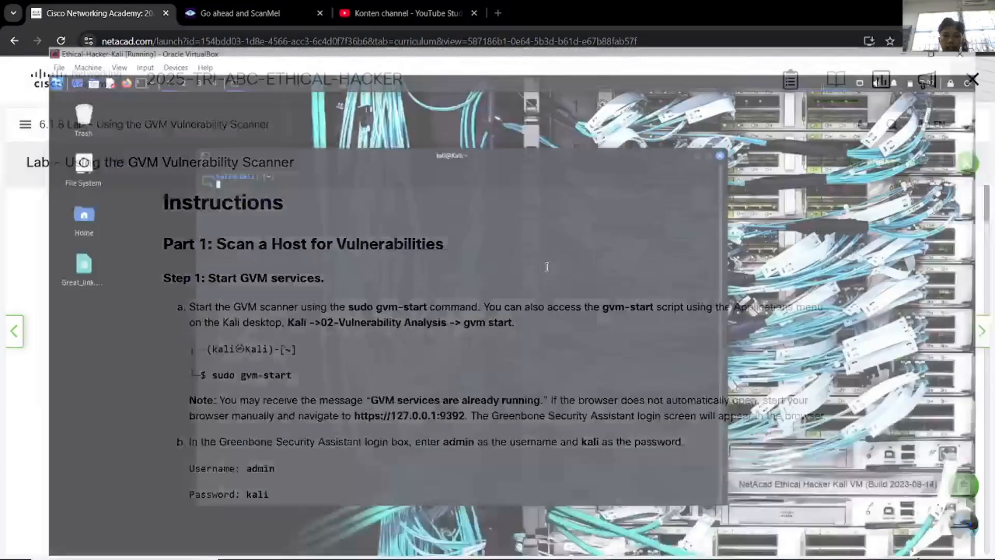
pyautogui.moveTo(613, 96); pyautogui.dragTo(629, 96)
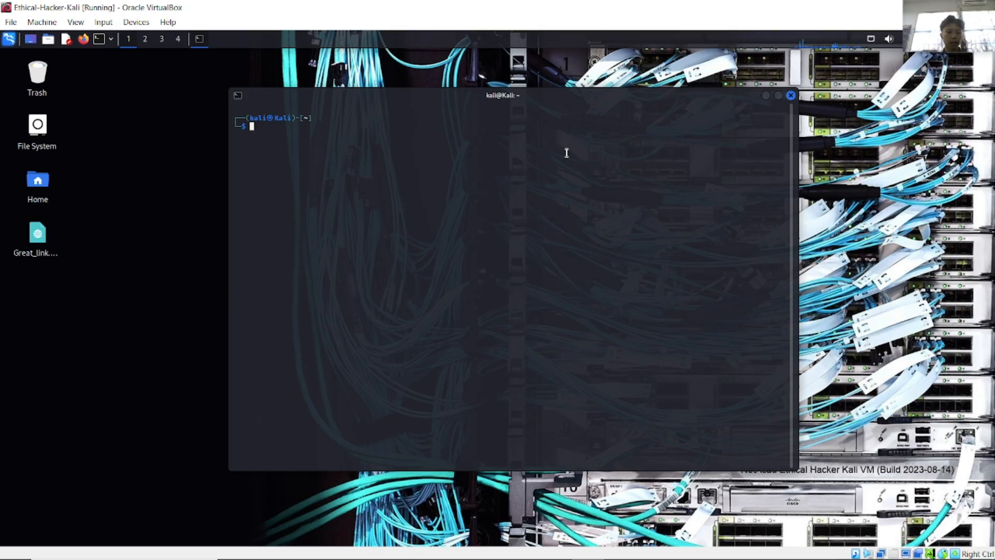
pyautogui.write('sudo gvm-s')
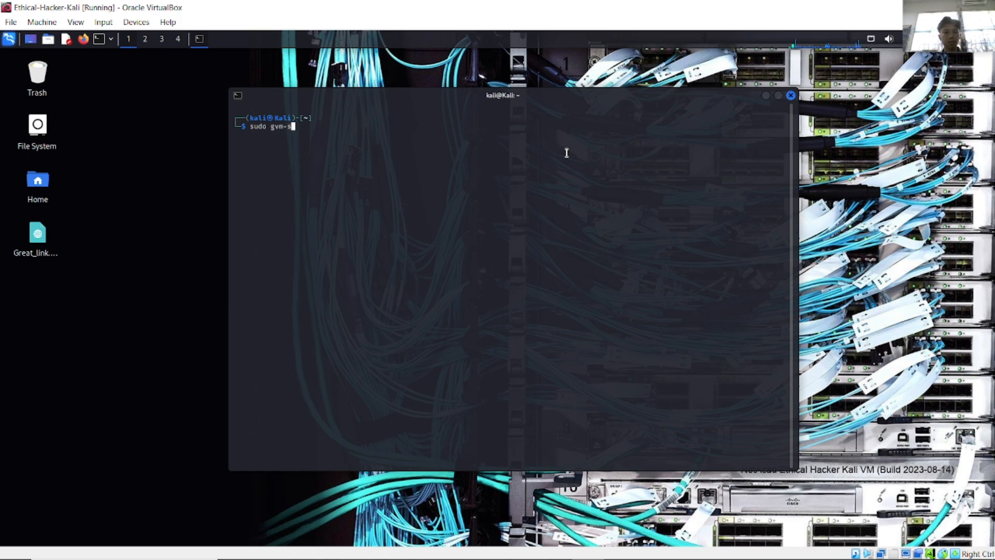
pyautogui.write('tar')
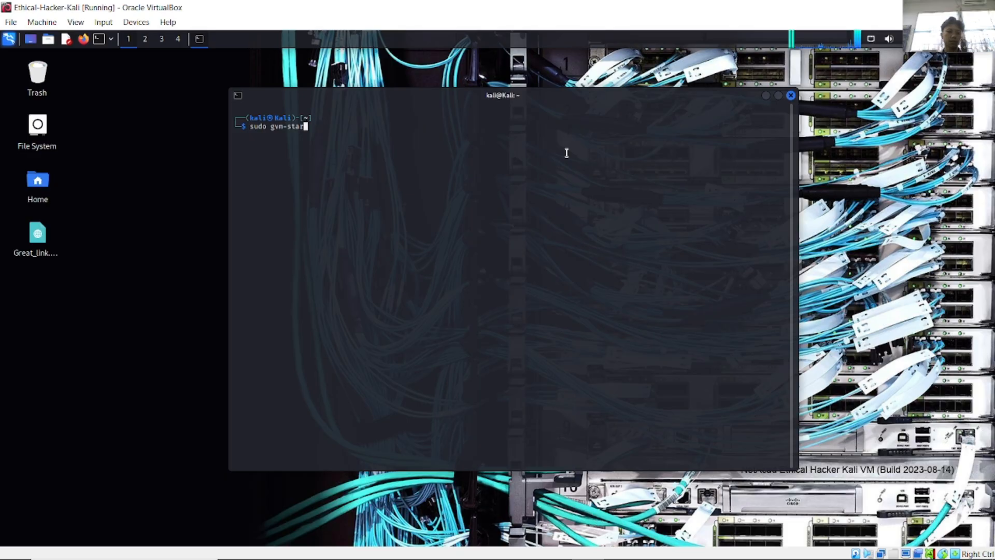
pyautogui.write('t')
pyautogui.press('Return')
pyautogui.press('Return')
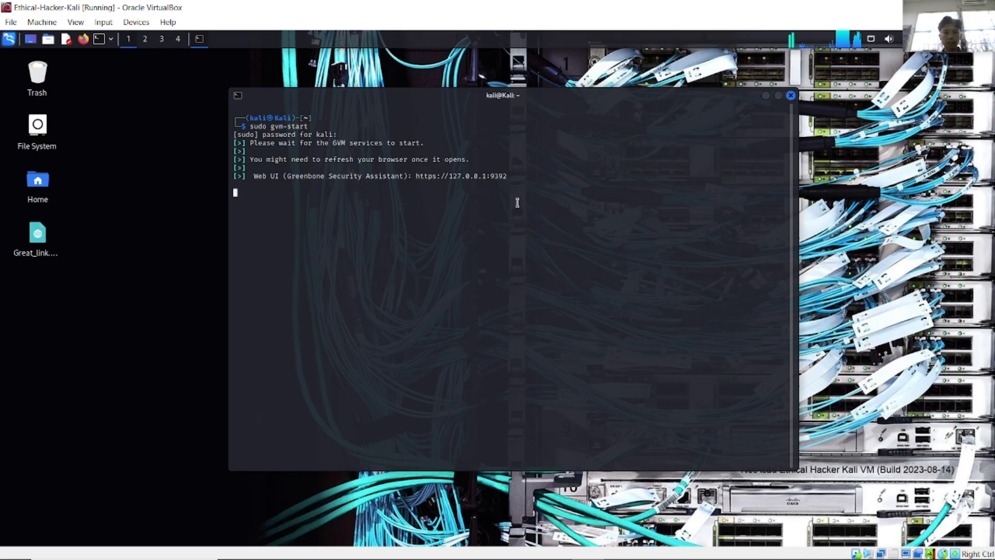
# Step: Open the Web UI link and reload Firefox until the 127.0.0.1:9392 login page appears
pyautogui.keyDown('ctrl'); pyautogui.click(430, 177); pyautogui.keyUp('ctrl')
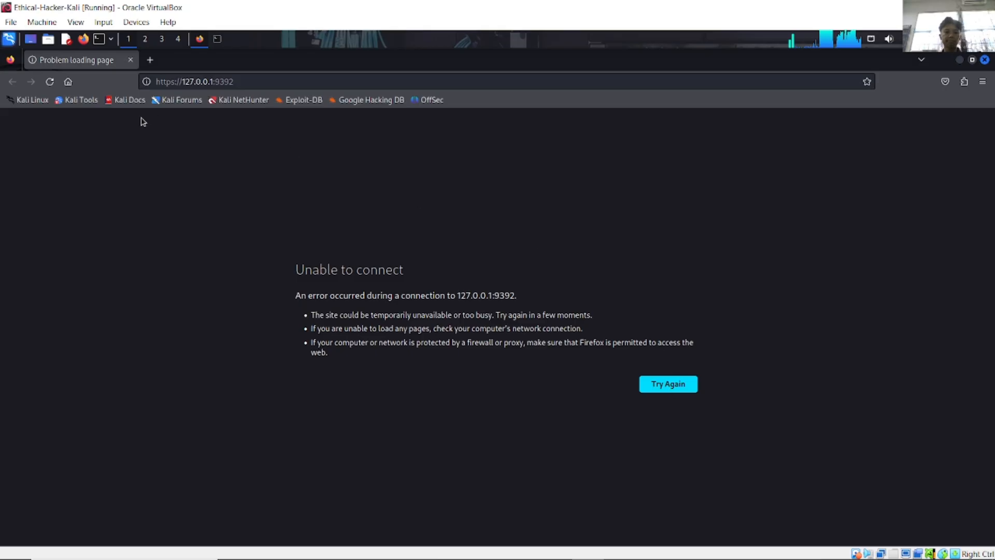
pyautogui.click(50, 83)
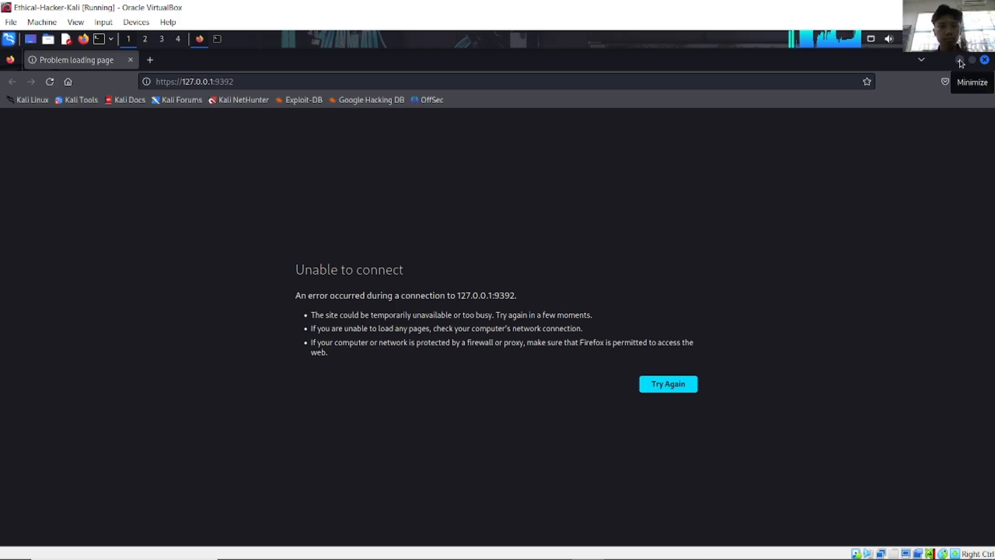
pyautogui.click(48, 82)
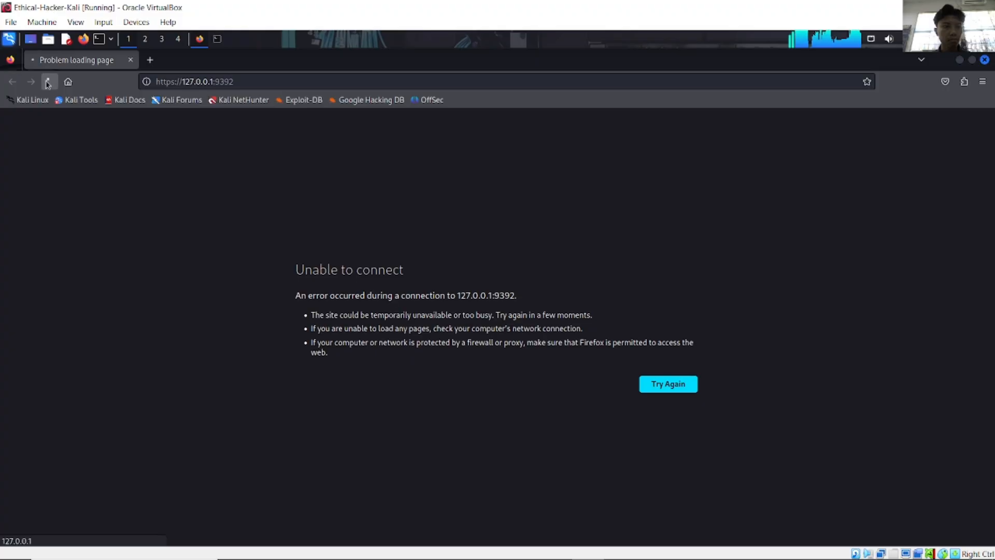
pyautogui.click(244, 82)
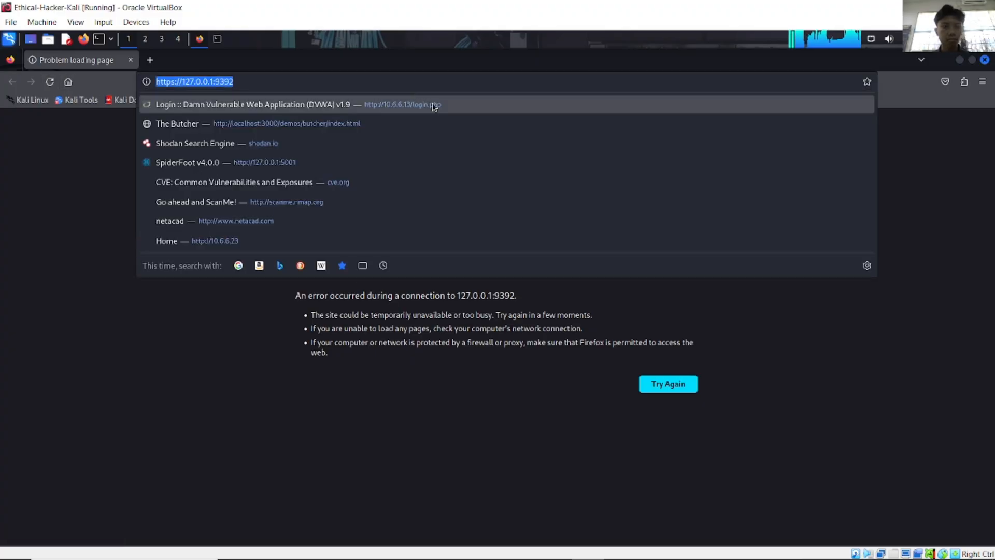
pyautogui.click(335, 83)
pyautogui.click(49, 82)
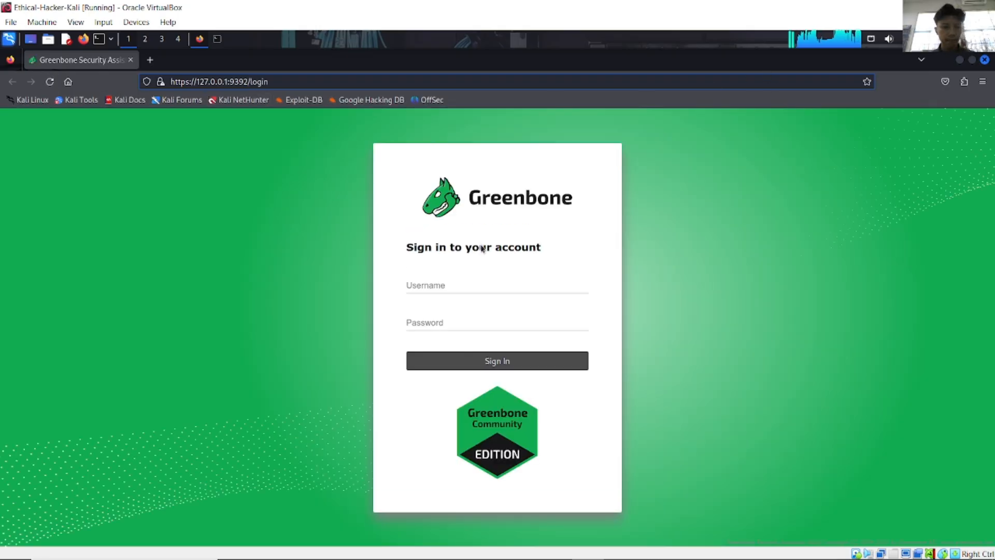
pyautogui.click(451, 282)
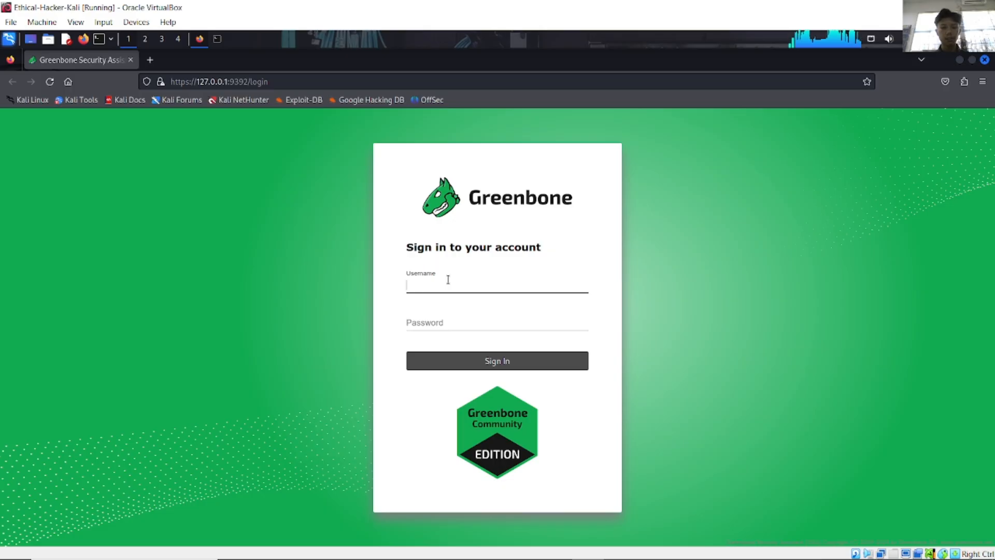
# Step: Enter the lab username, start the password, and submit the login form
pyautogui.write('kali')
pyautogui.press('Tab')
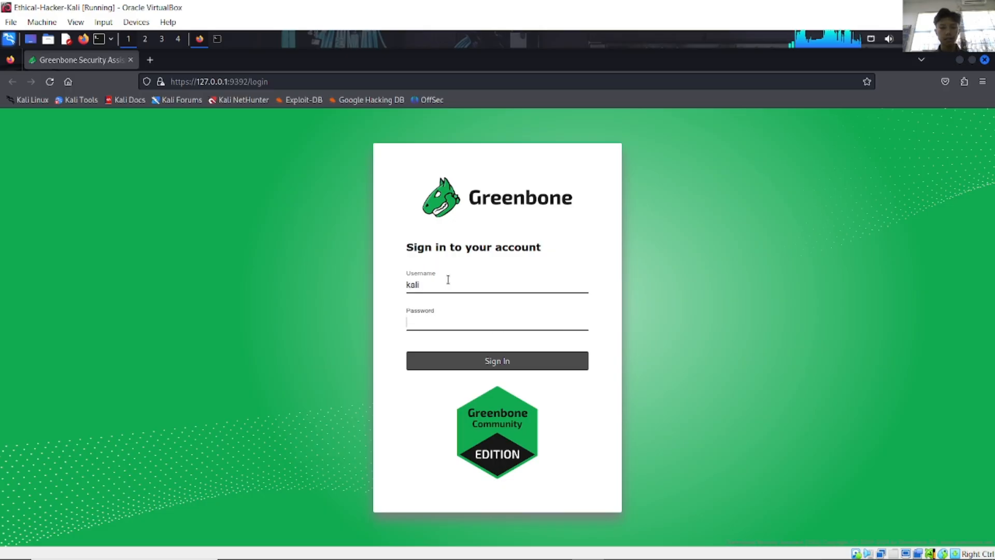
pyautogui.hotkey('shift', 'Tab')
pyautogui.write('admin')
pyautogui.press('Tab')
pyautogui.write('k')
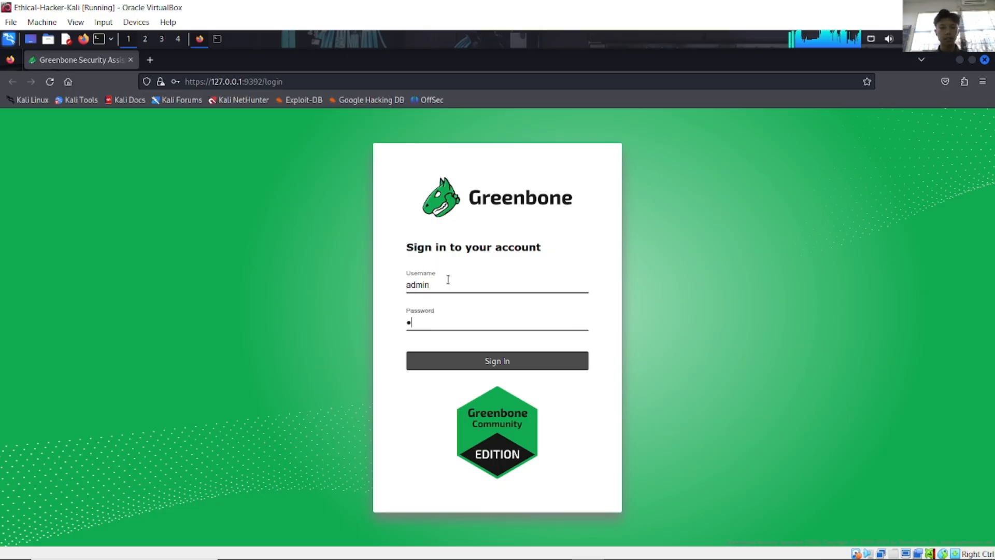
pyautogui.press('BackSpace')
pyautogui.press('Return')
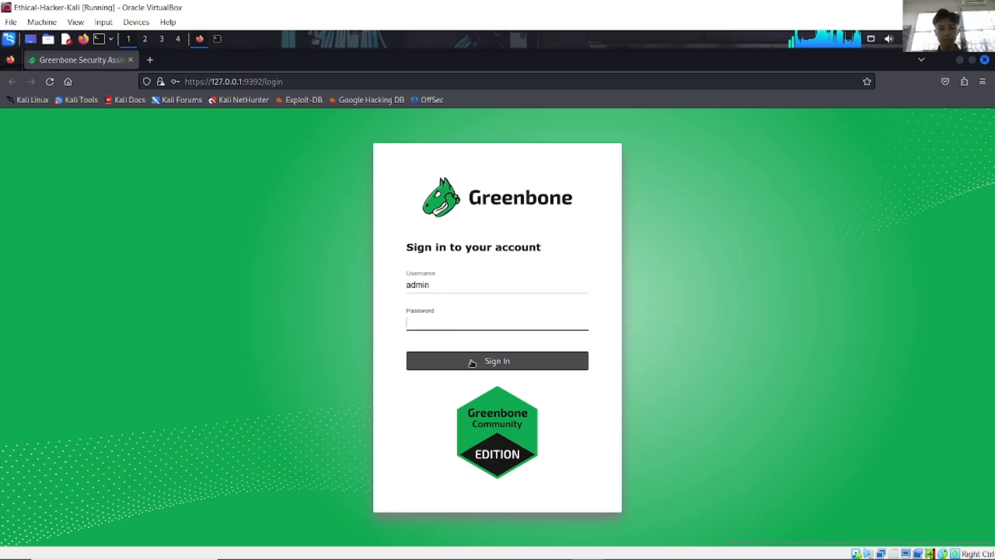
pyautogui.click(472, 362)
# Step: Retype the password to sign in, declining to save the login in the browser
pyautogui.click(471, 337)
pyautogui.write('kali')
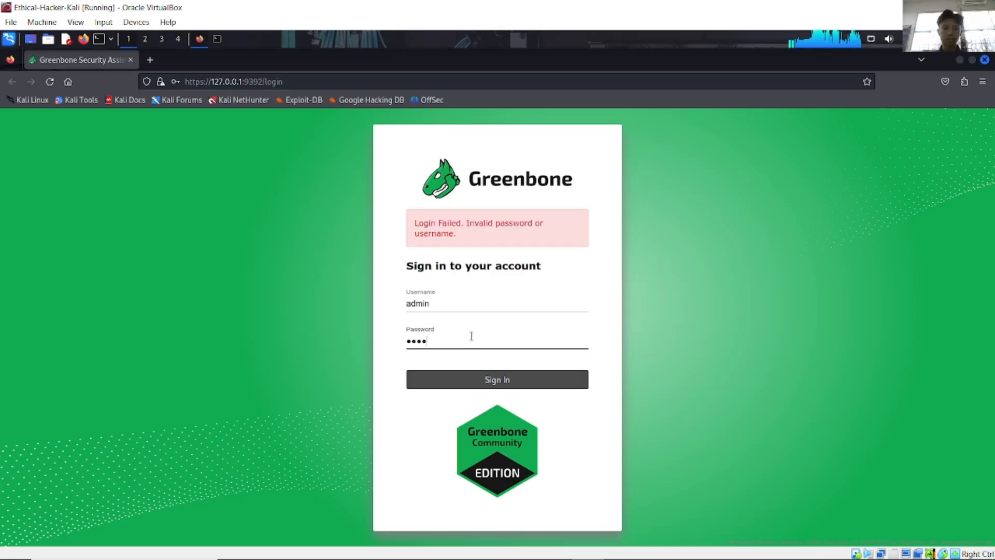
pyautogui.press('Return')
pyautogui.click(334, 227)
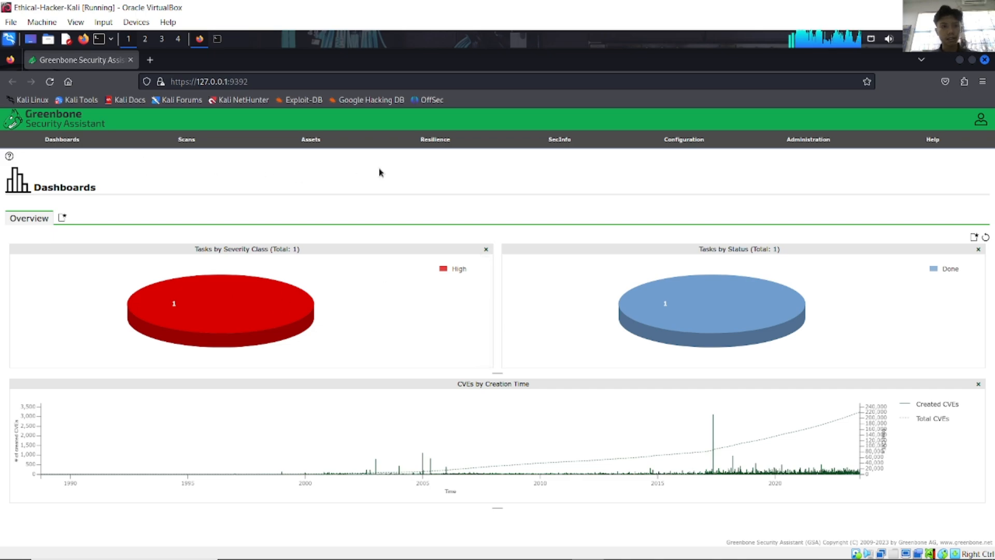
# Step: Open the scan Results list, reset its view, and close the Severity Class and CVSS charts
pyautogui.moveTo(866, 147)
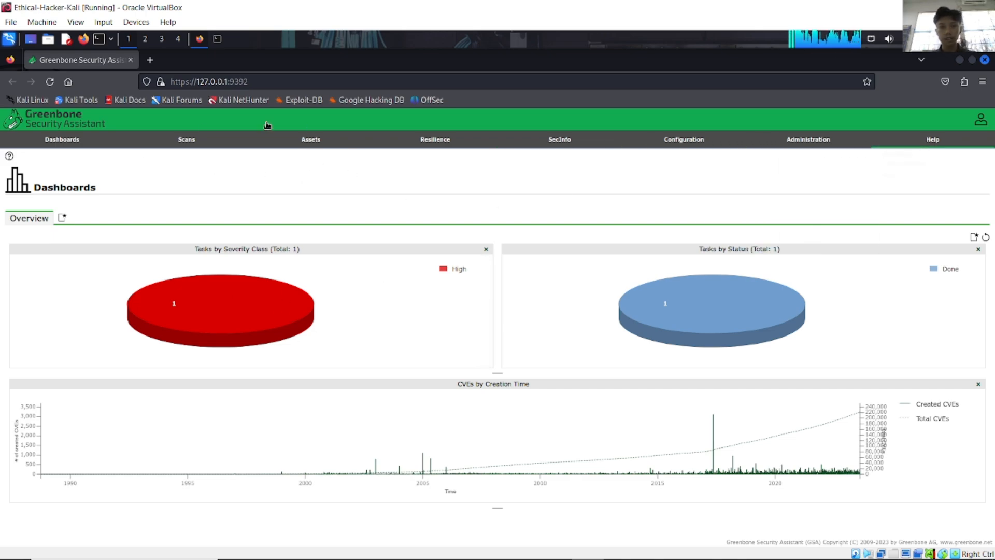
pyautogui.moveTo(204, 147)
pyautogui.click(178, 178)
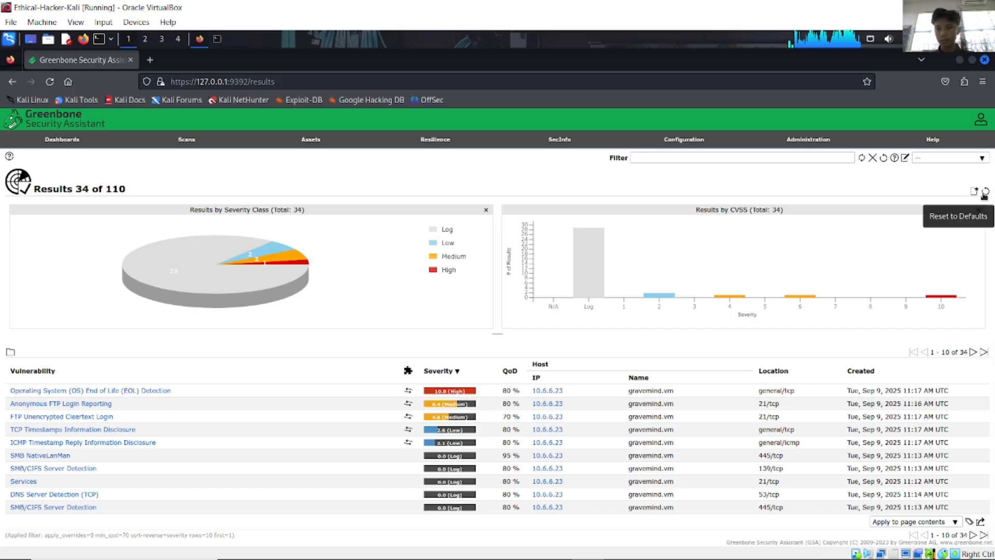
pyautogui.click(984, 195)
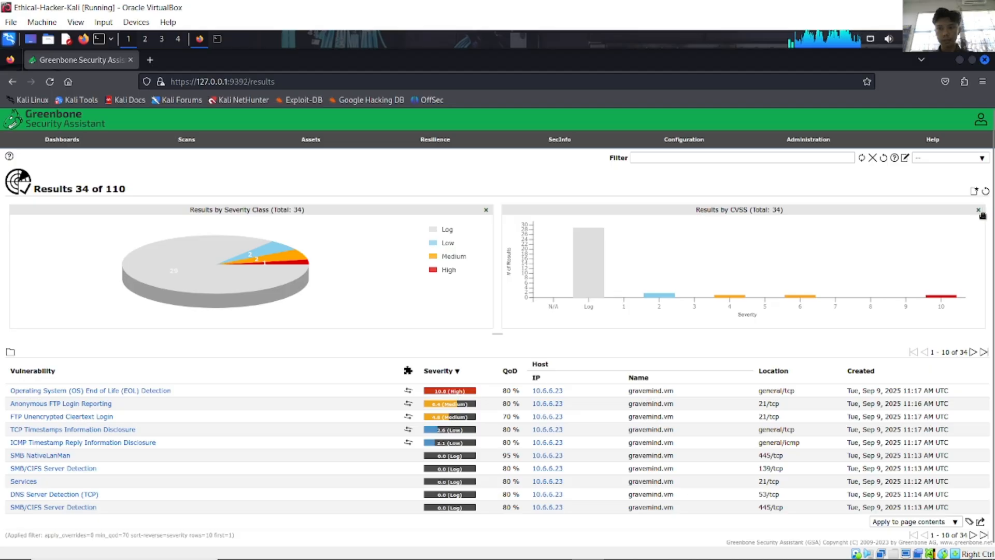
pyautogui.click(485, 210)
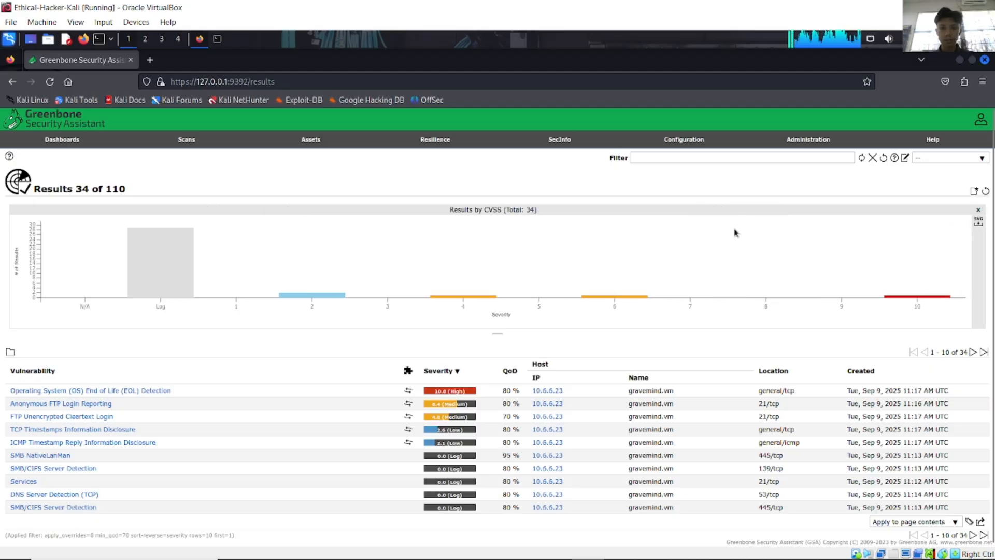
pyautogui.click(978, 209)
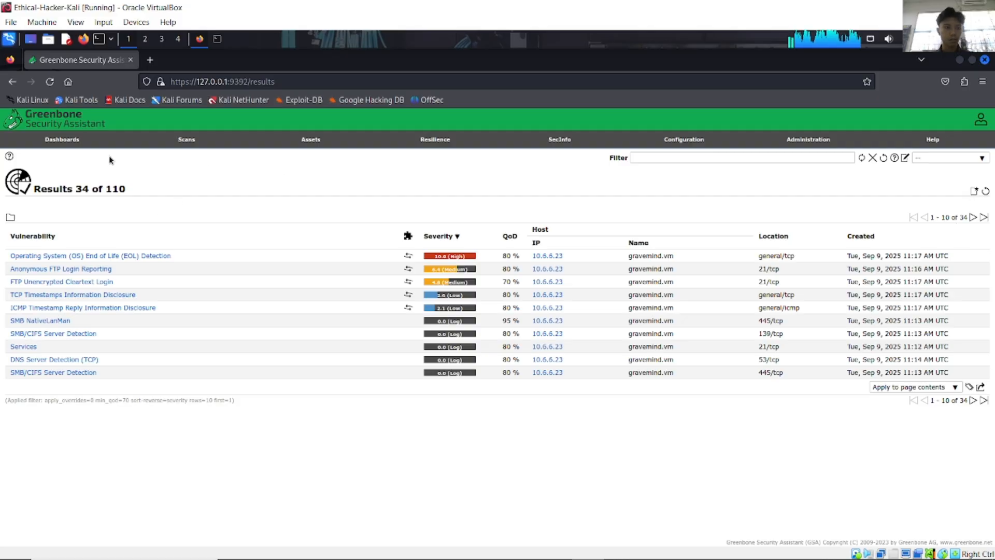
# Step: Visit Scans > Tasks and Dashboards, ending on the Tasks list with the 10.6.6.23 scan
pyautogui.click(166, 154)
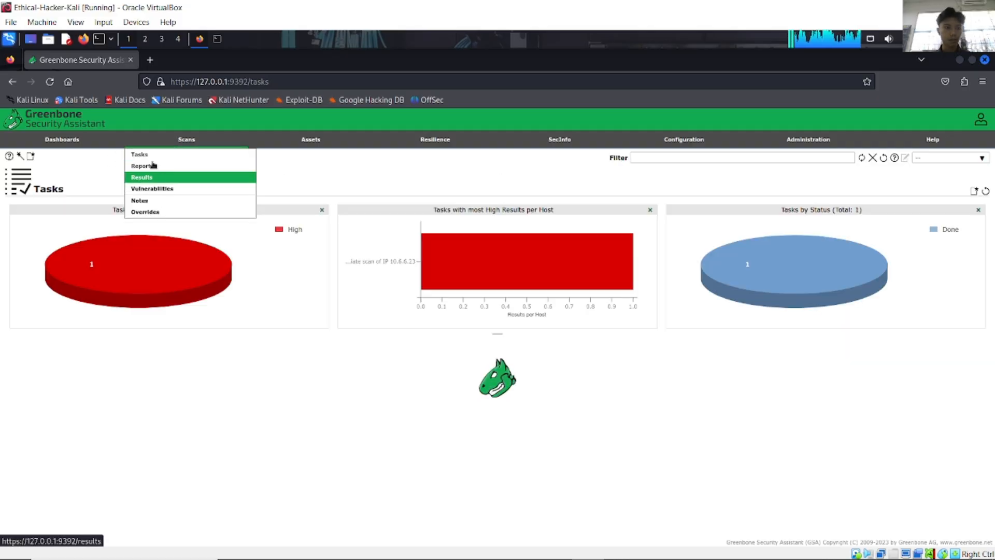
pyautogui.click(83, 141)
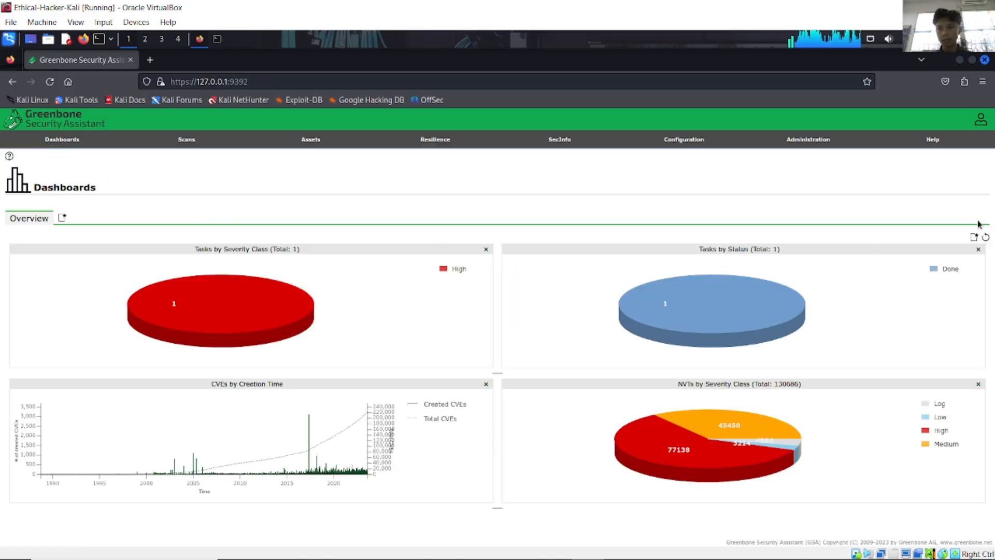
pyautogui.moveTo(842, 150)
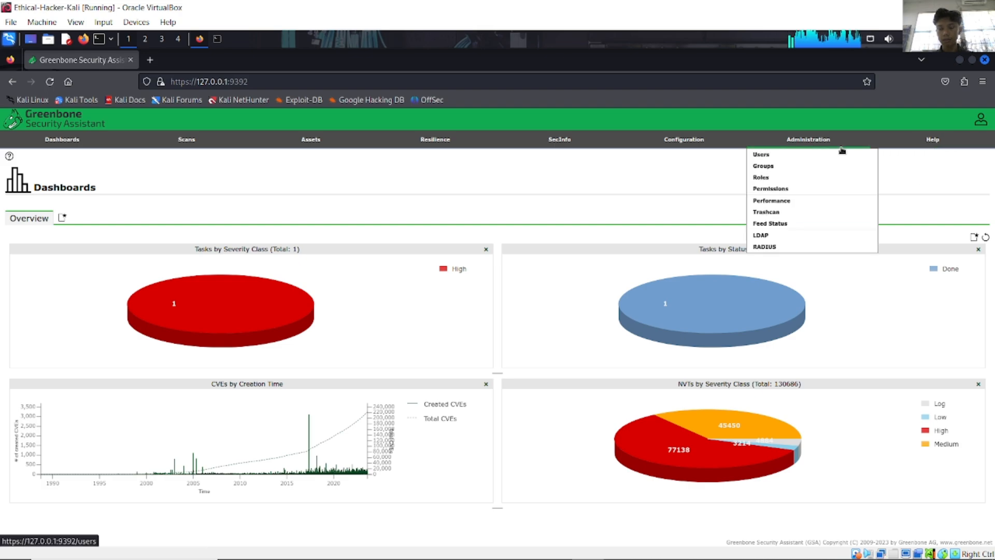
pyautogui.moveTo(284, 178)
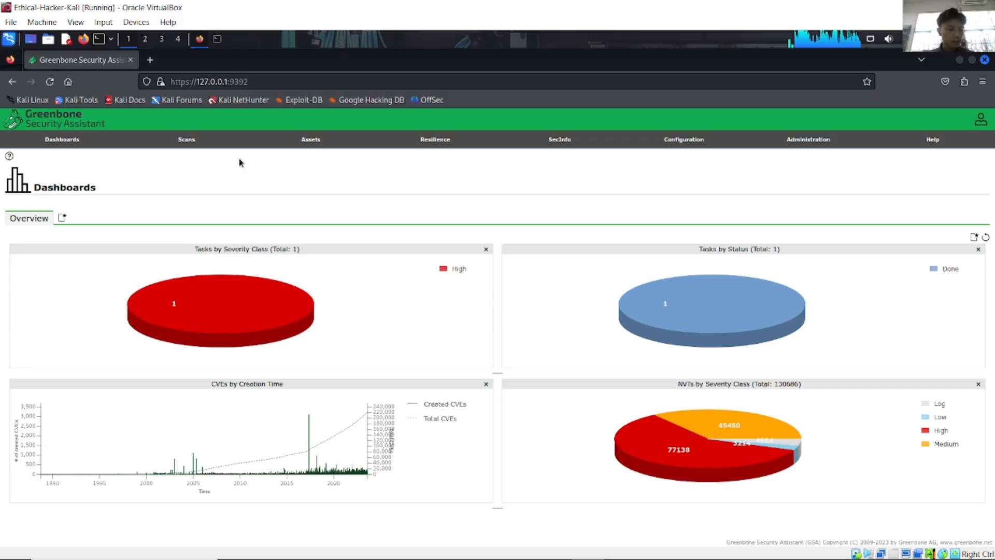
pyautogui.moveTo(172, 142)
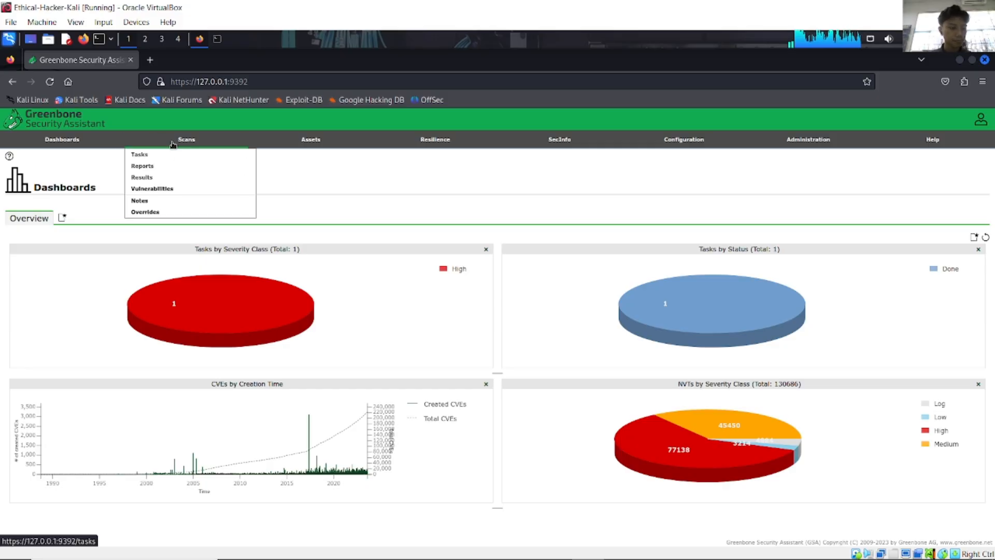
pyautogui.click(164, 155)
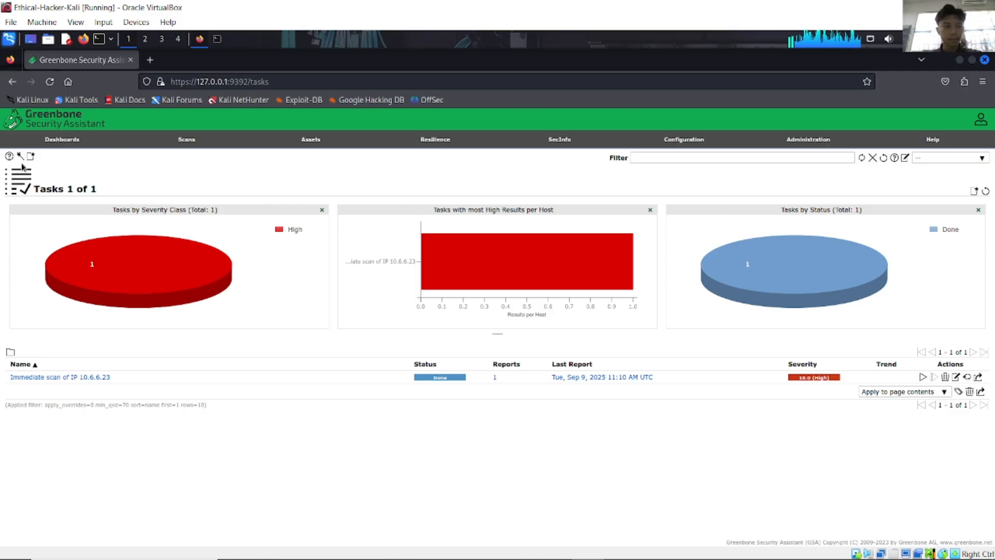
pyautogui.moveTo(21, 158)
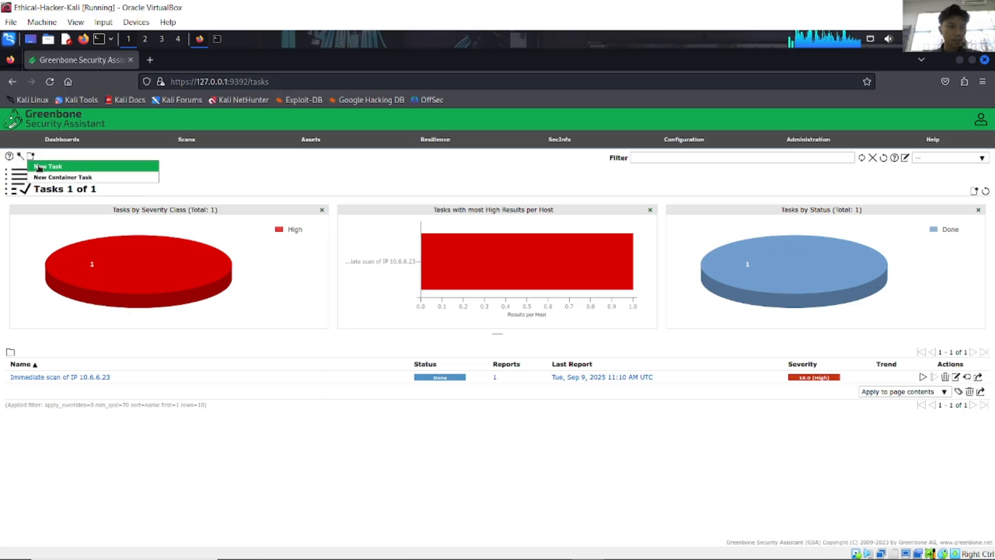
# Step: Open and cancel New Task and Task Wizard, then launch the Advanced Task Wizard
pyautogui.click(38, 167)
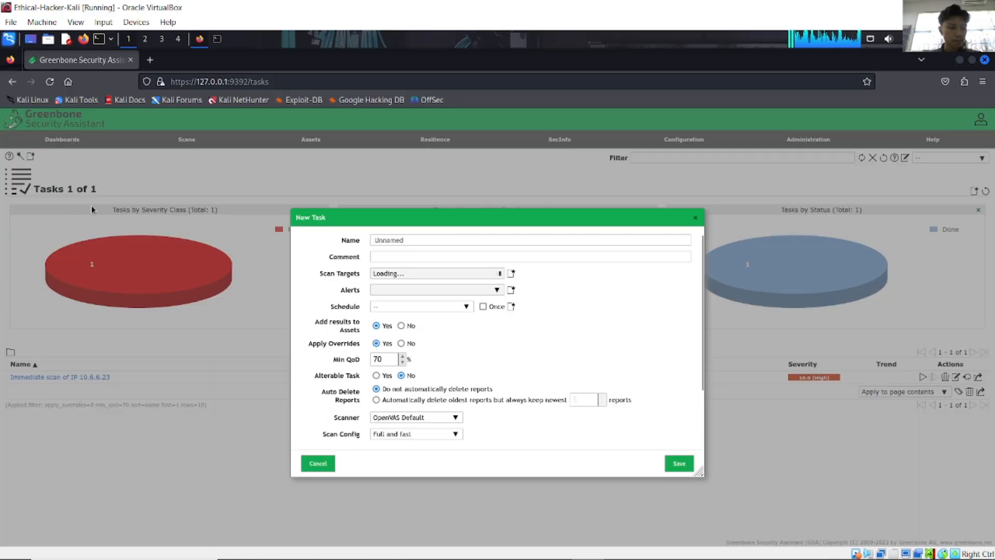
pyautogui.click(695, 217)
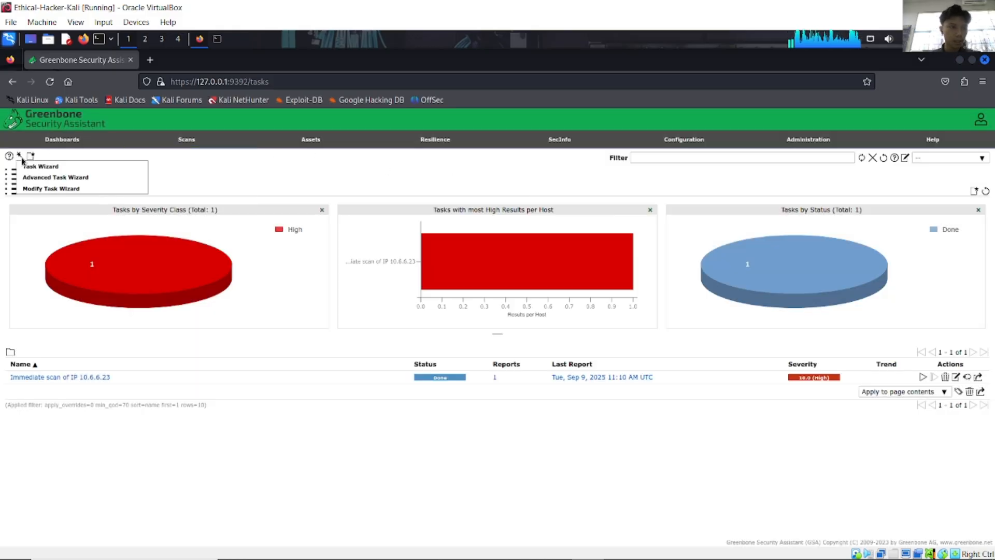
pyautogui.click(19, 166)
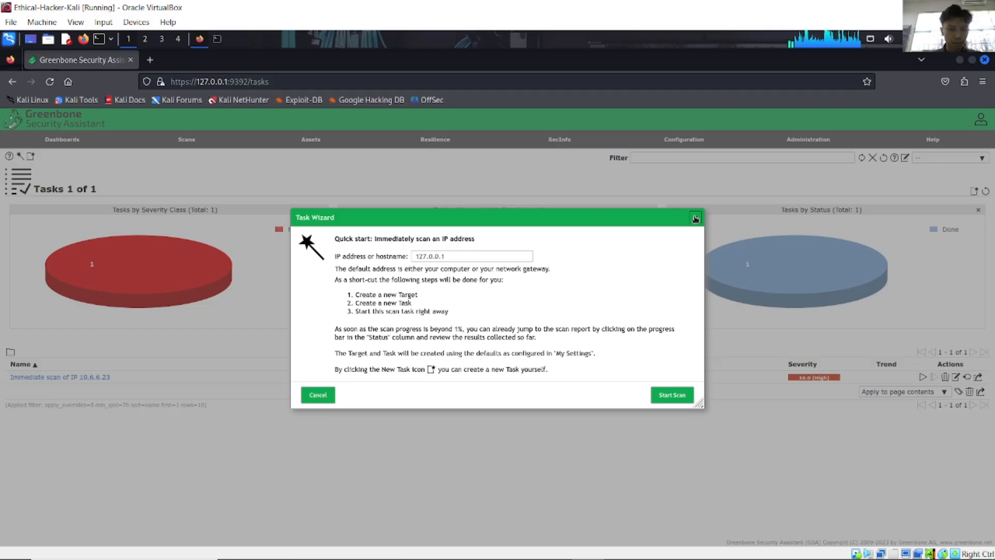
pyautogui.click(696, 218)
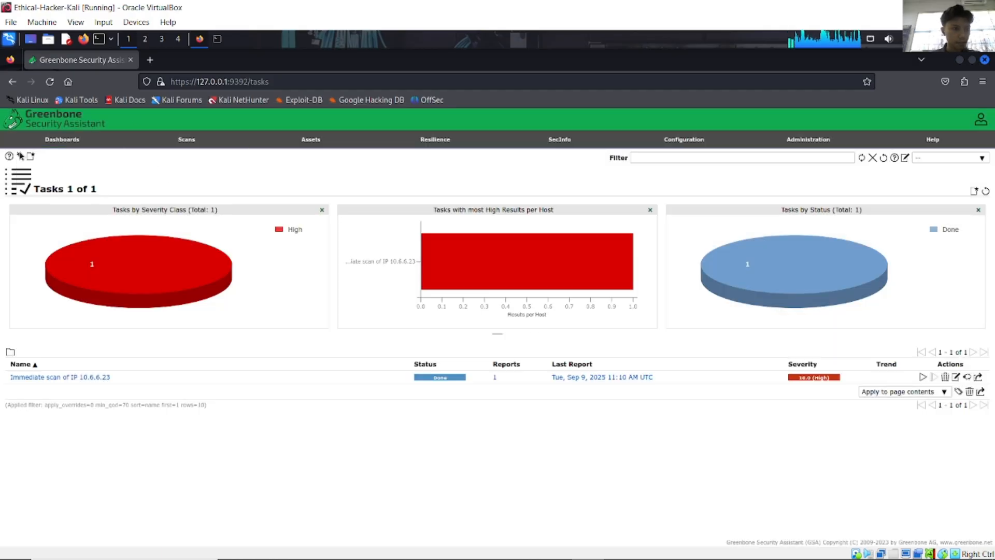
pyautogui.moveTo(20, 156)
pyautogui.click(31, 178)
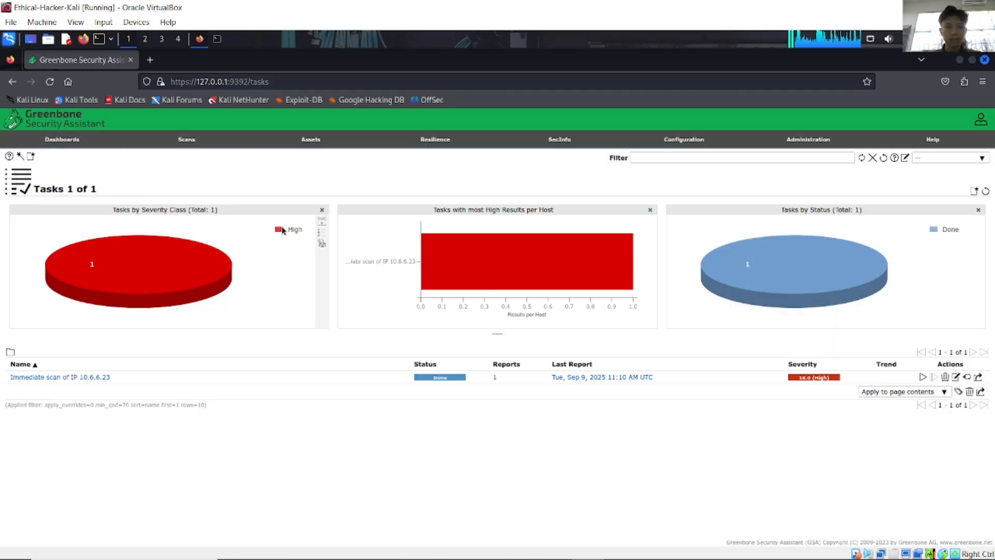
# Step: Create a Full and fast task named Metasploitable targeting host 172.17.0.2
pyautogui.moveTo(462, 218); pyautogui.dragTo(440, 134)
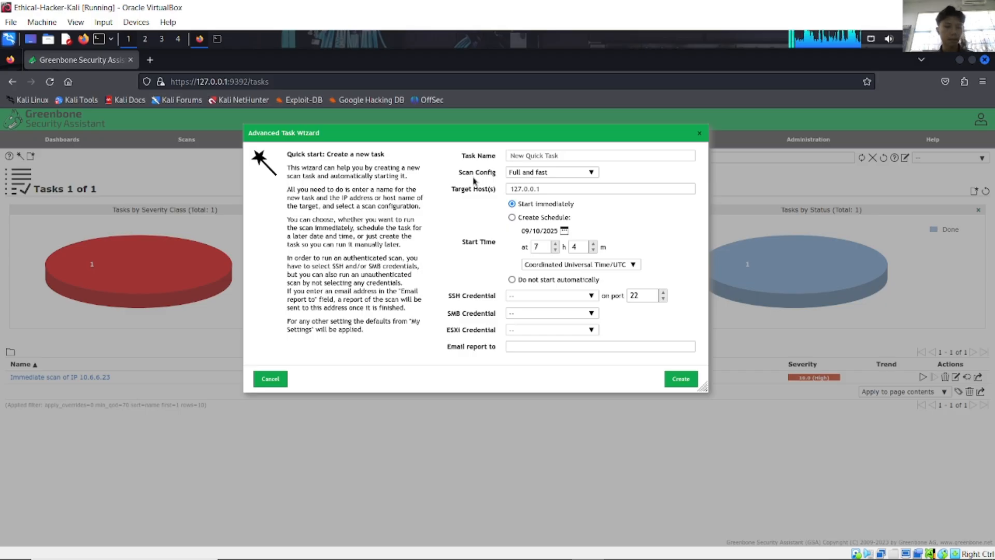
pyautogui.click(551, 156)
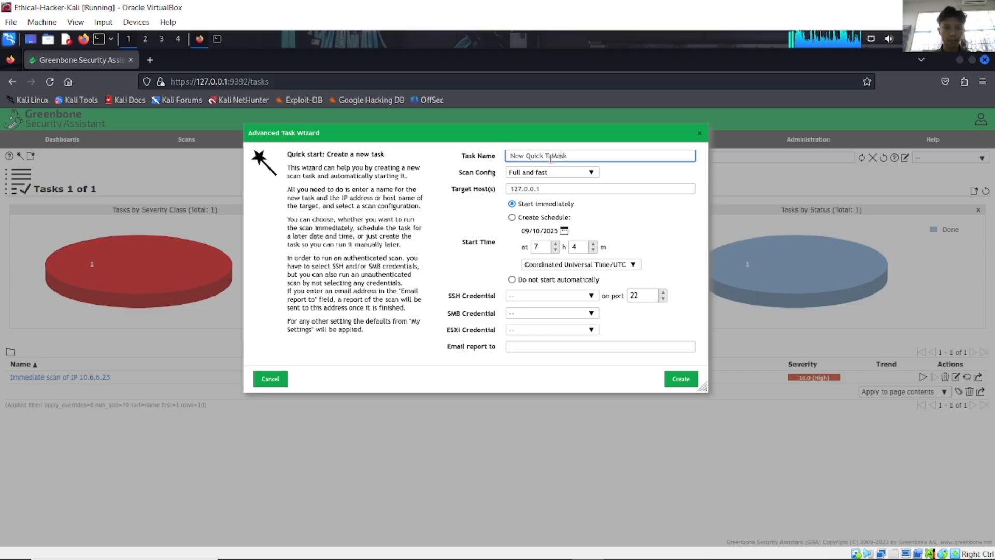
pyautogui.hotkey('ctrl', 'a')
pyautogui.press('BackSpace')
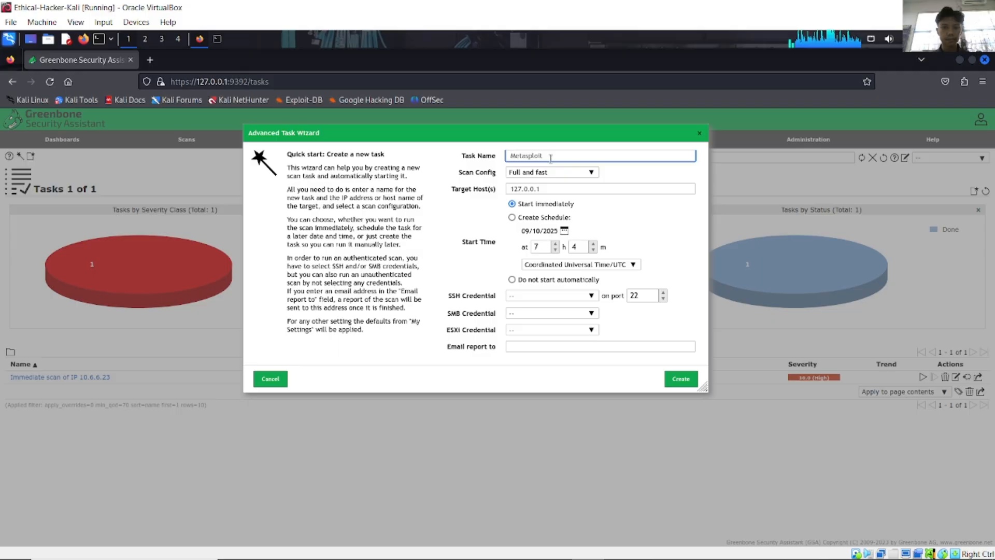
pyautogui.write('Metasploitable')
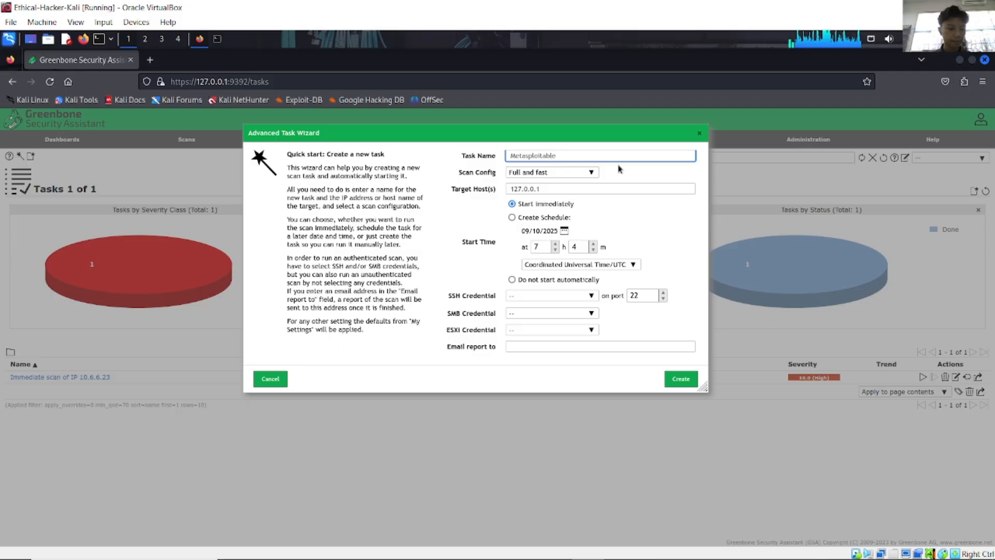
pyautogui.click(557, 187)
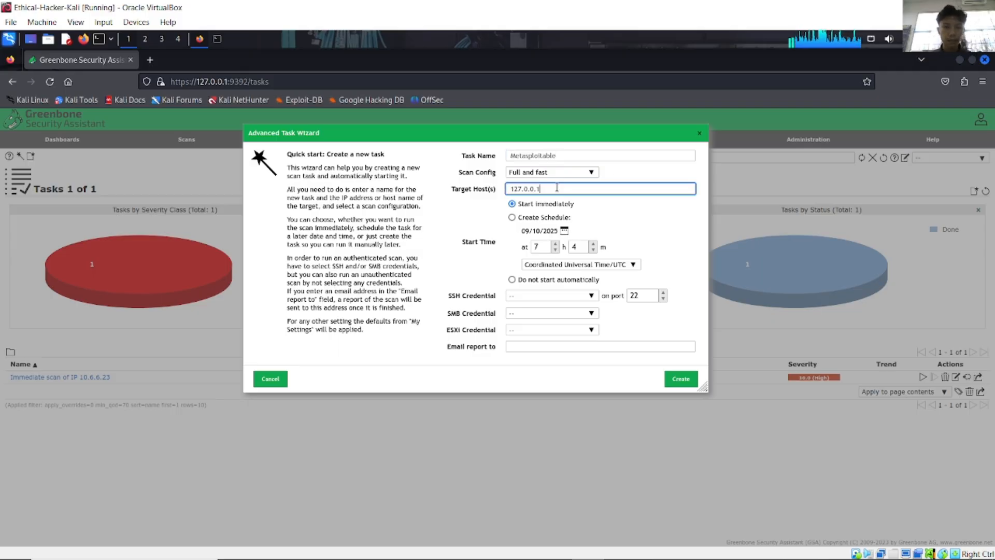
pyautogui.hotkey('ctrl', 'a')
pyautogui.write('1')
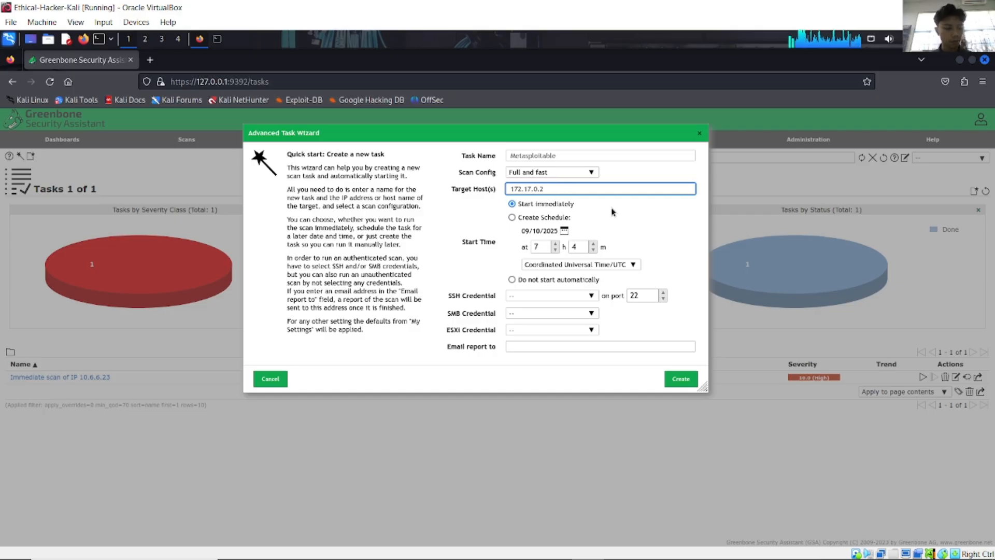
pyautogui.click(681, 378)
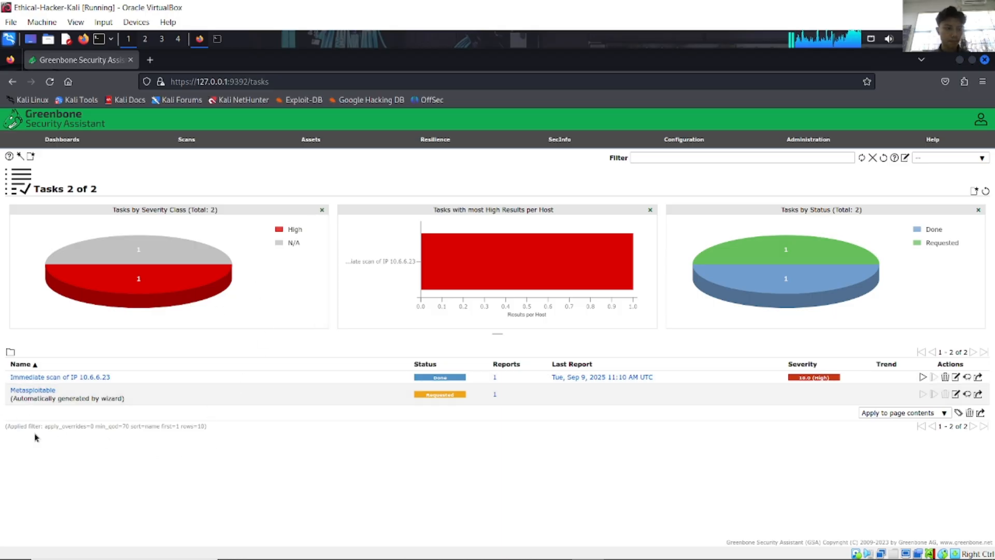
# Step: Expand the Metasploitable task row and scroll through its target, scanner and scan config details
pyautogui.click(93, 398)
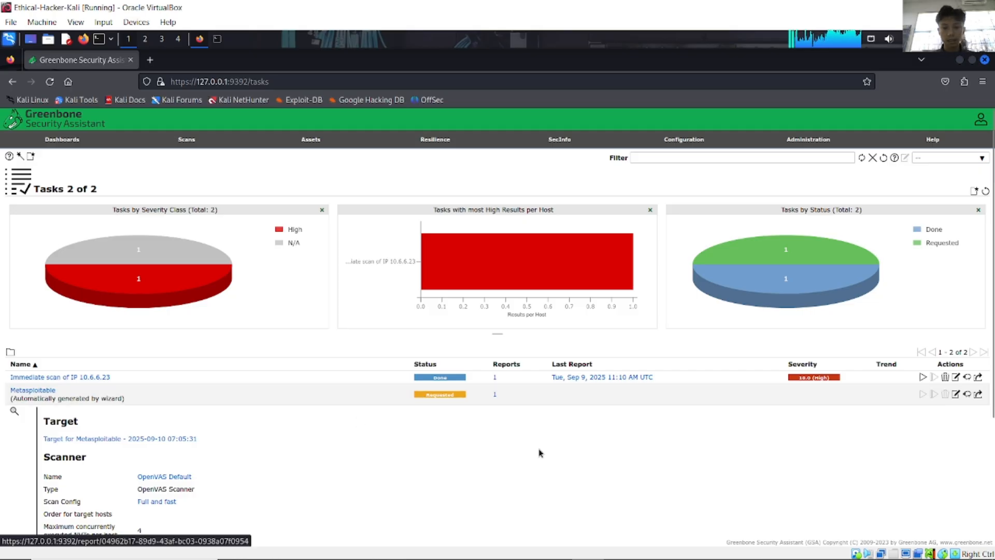
pyautogui.scroll(-3, 469, 461)
pyautogui.scroll(-2, 468, 458)
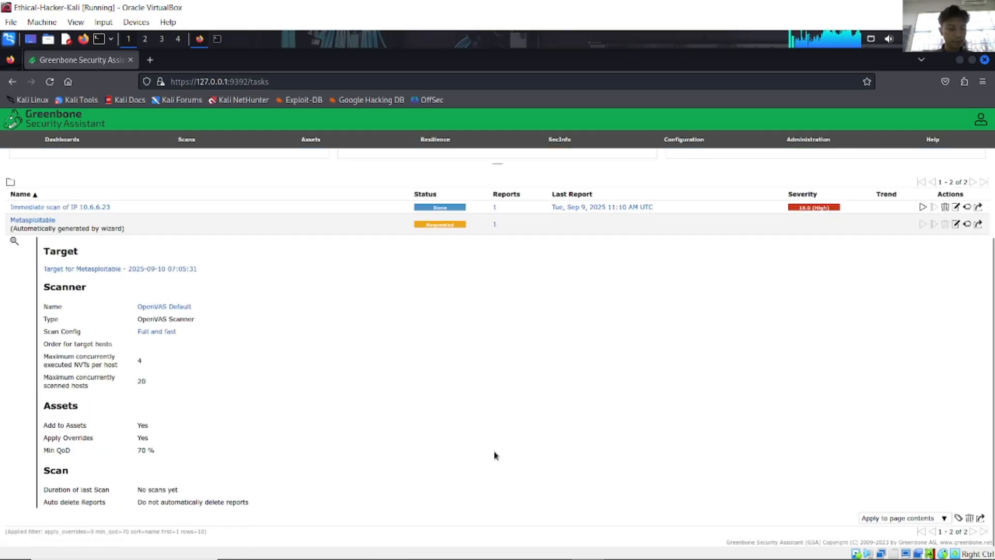
pyautogui.scroll(3, 493, 454)
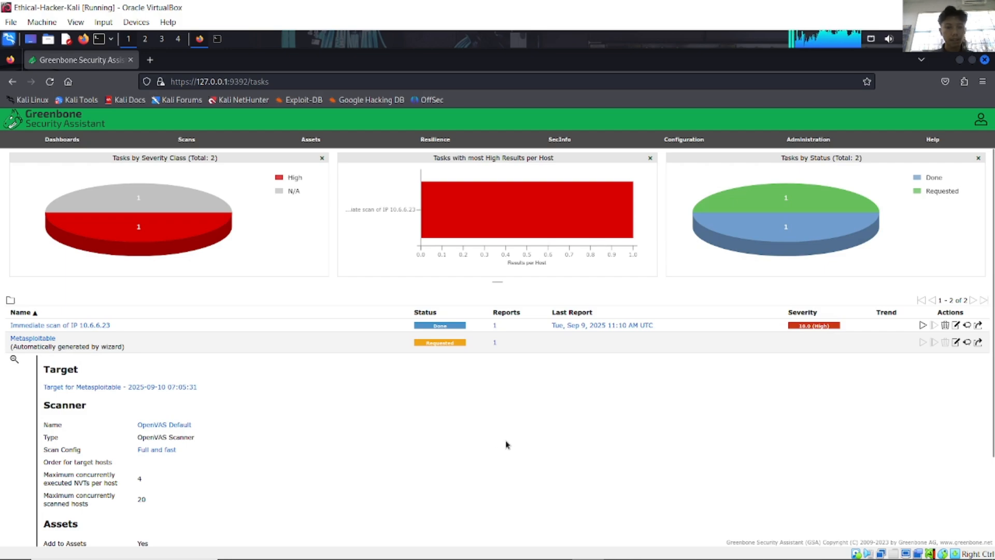
pyautogui.moveTo(576, 554)
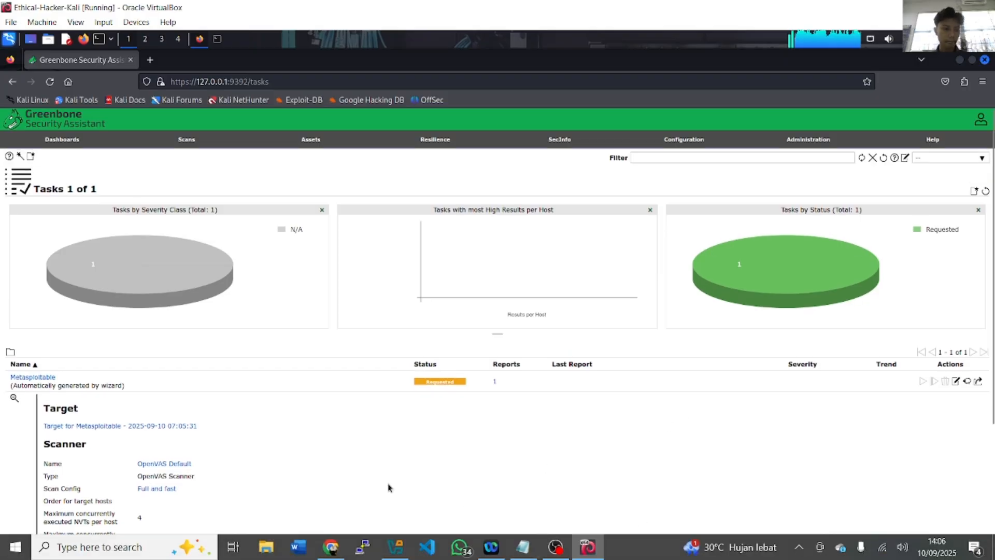
# Step: Switch from the OBS recorder back to the Kali VM showing the Metasploitable scan report
pyautogui.click(548, 550)
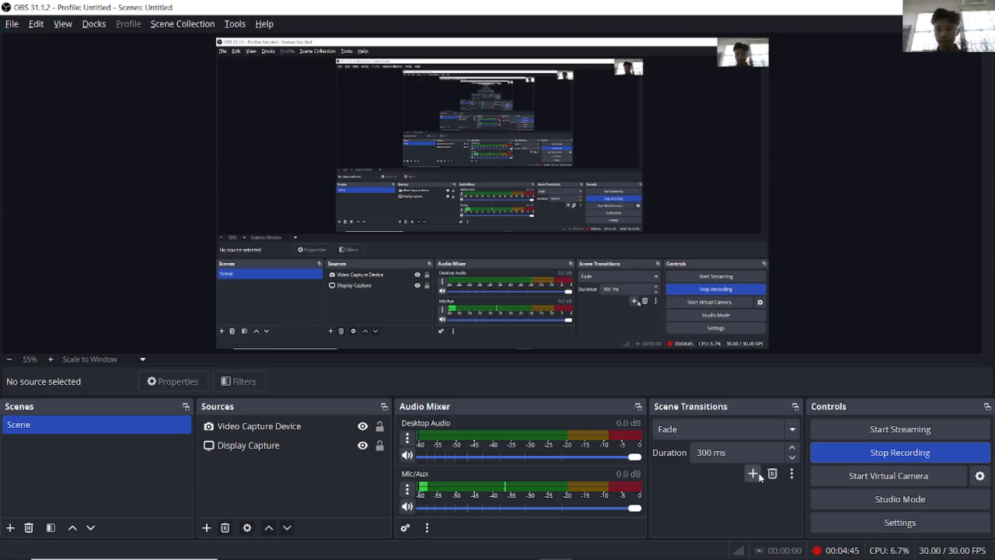
pyautogui.click(921, 7)
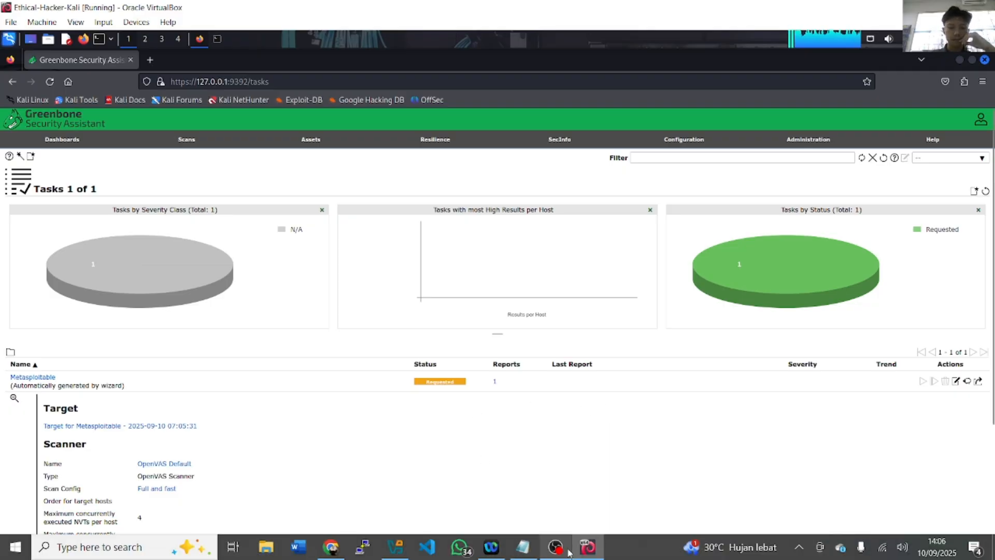
pyautogui.click(564, 551)
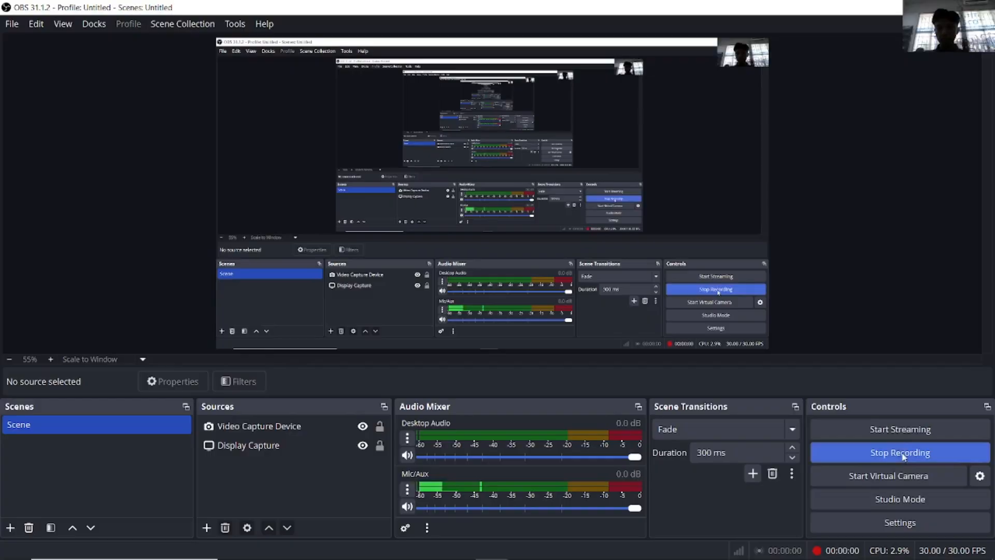
pyautogui.hotkey('alt', 'Tab')
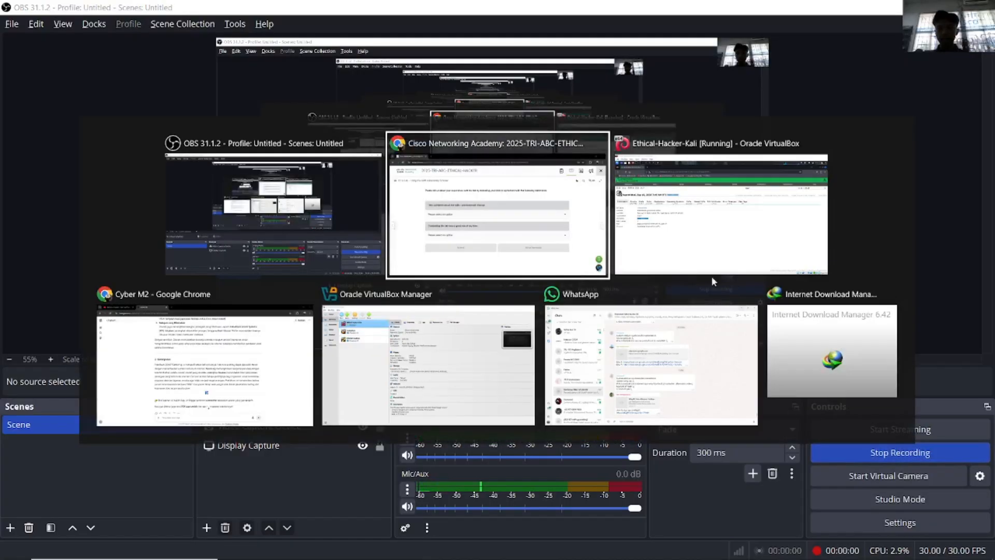
pyautogui.hotkey('alt', 'Tab')
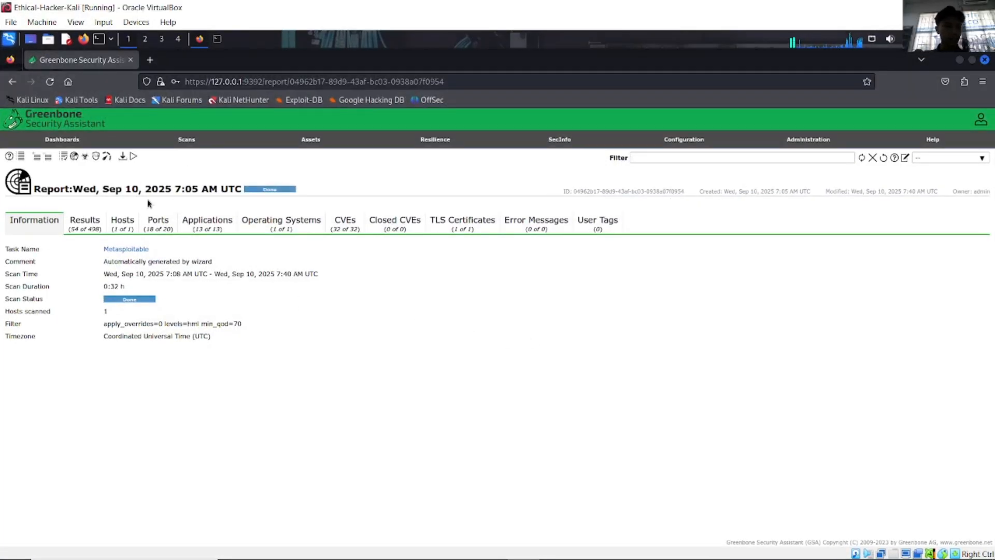
# Step: Open Scans > Tasks to show the finished Metasploitable task, hiding OBS along the way
pyautogui.click(197, 154)
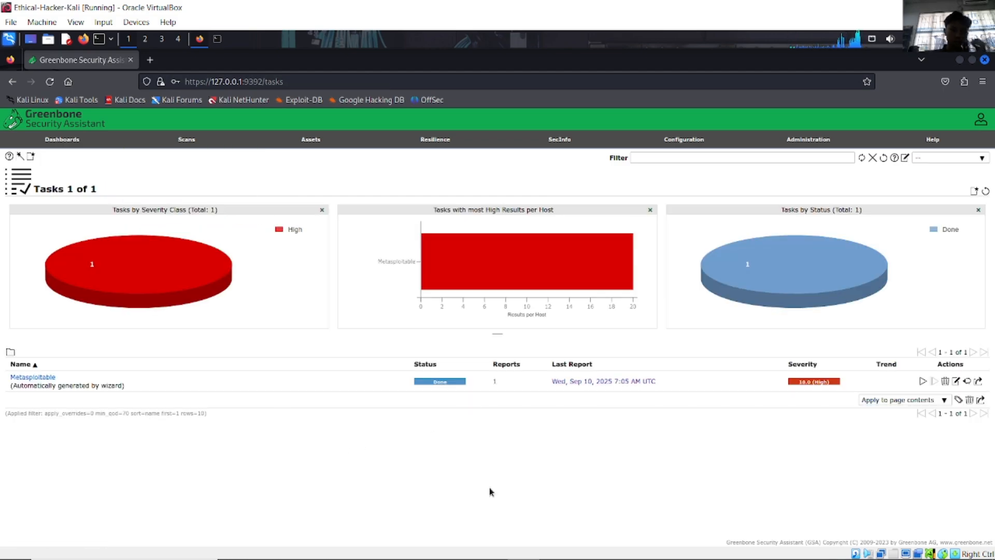
pyautogui.click(489, 547)
pyautogui.click(489, 547)
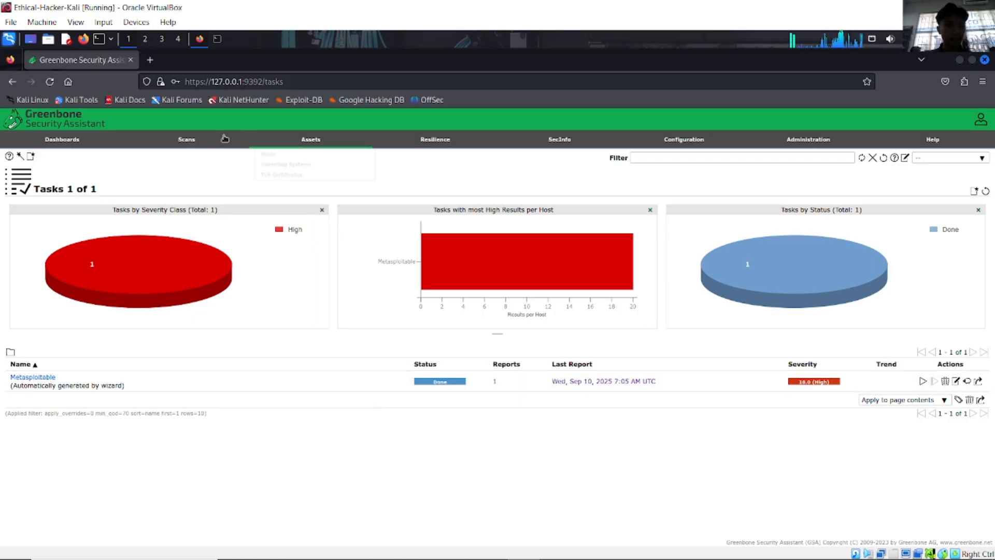
pyautogui.moveTo(196, 140)
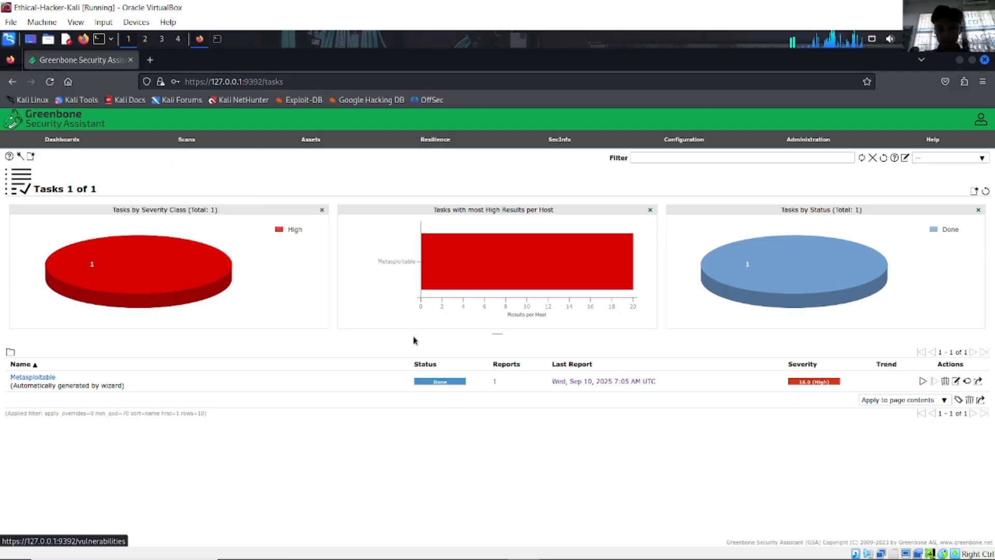
# Step: Open the Metasploitable task's single report (10.0 High) and look over its severity charts
pyautogui.click(495, 381)
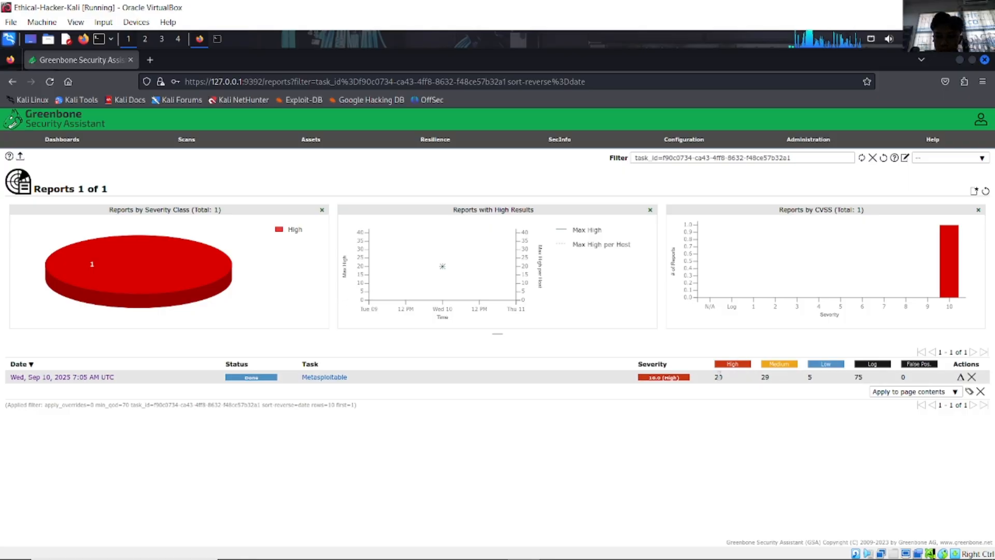
pyautogui.moveTo(952, 252)
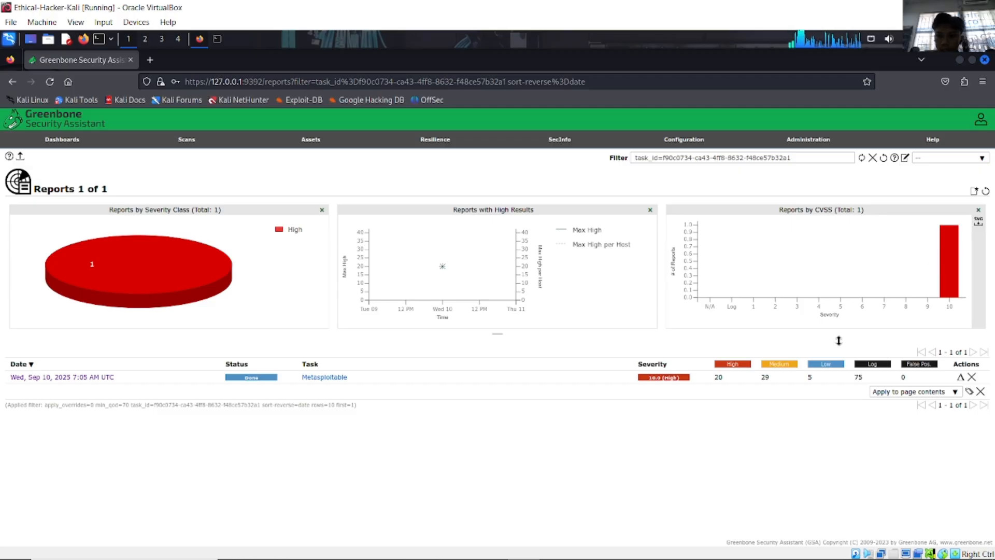
pyautogui.moveTo(200, 291)
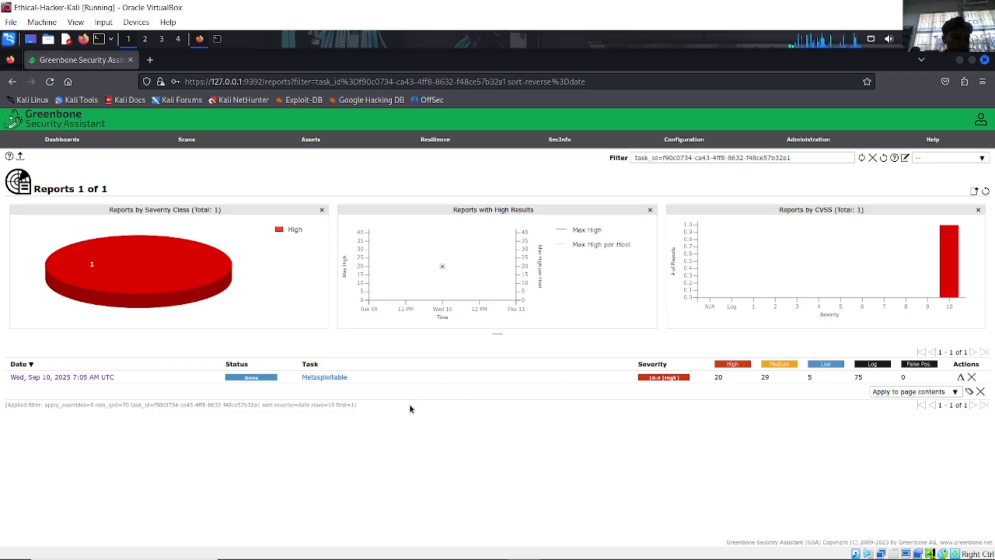
# Step: Review the Metasploitable task's scanner settings, then return to Scans > Reports
pyautogui.click(310, 378)
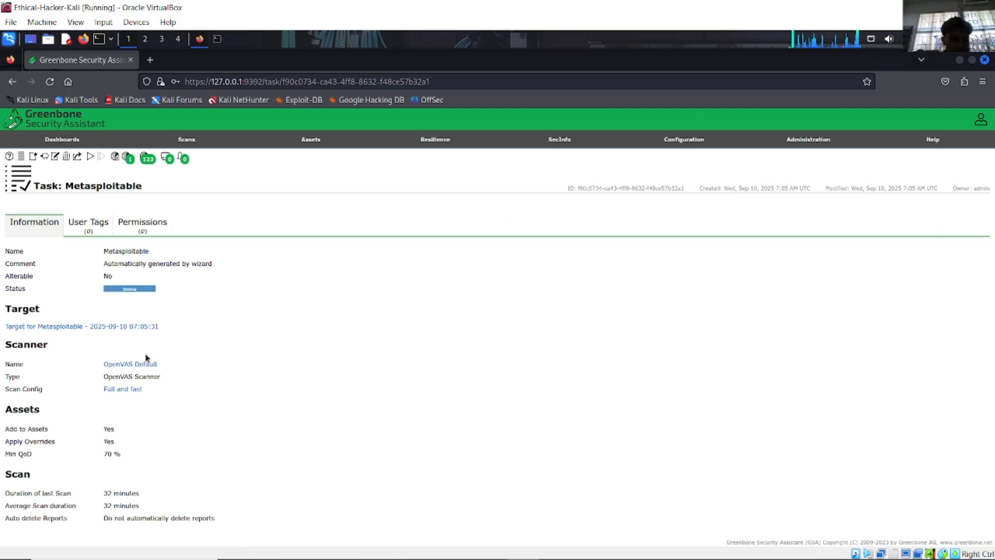
pyautogui.scroll(-1, 183, 418)
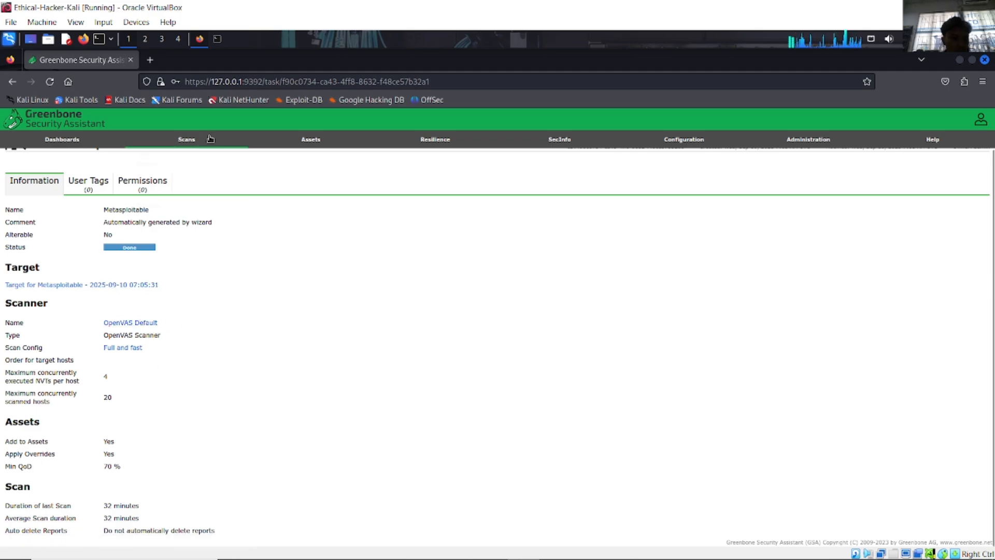
pyautogui.moveTo(187, 140)
pyautogui.click(176, 173)
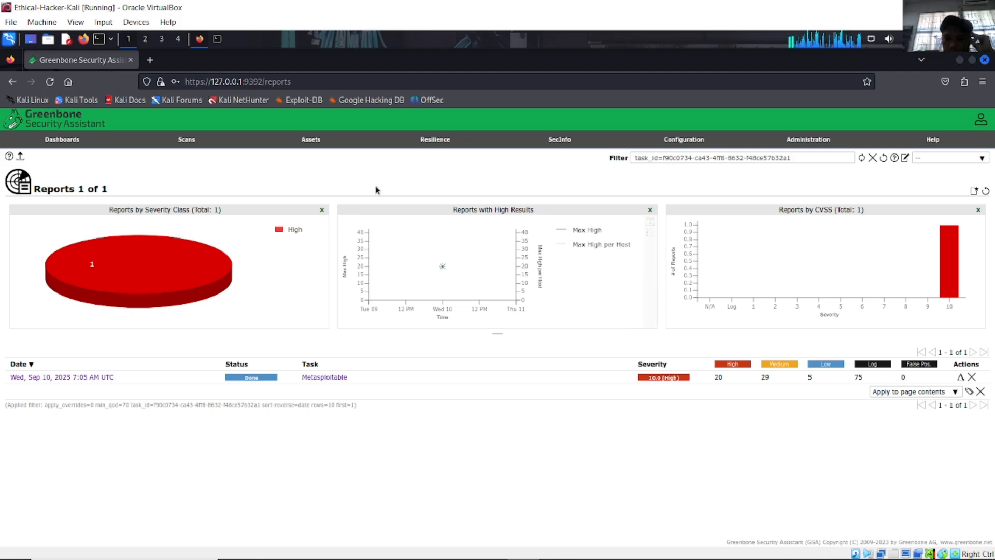
# Step: Switch to the Cisco Academy 6.1.8 GVM lab page in Chrome
pyautogui.moveTo(233, 149)
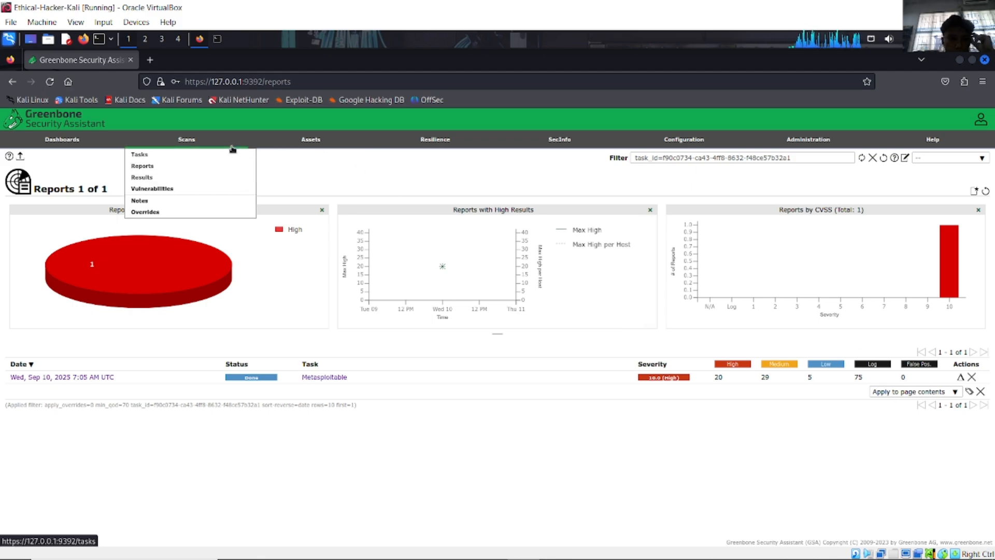
pyautogui.moveTo(312, 143)
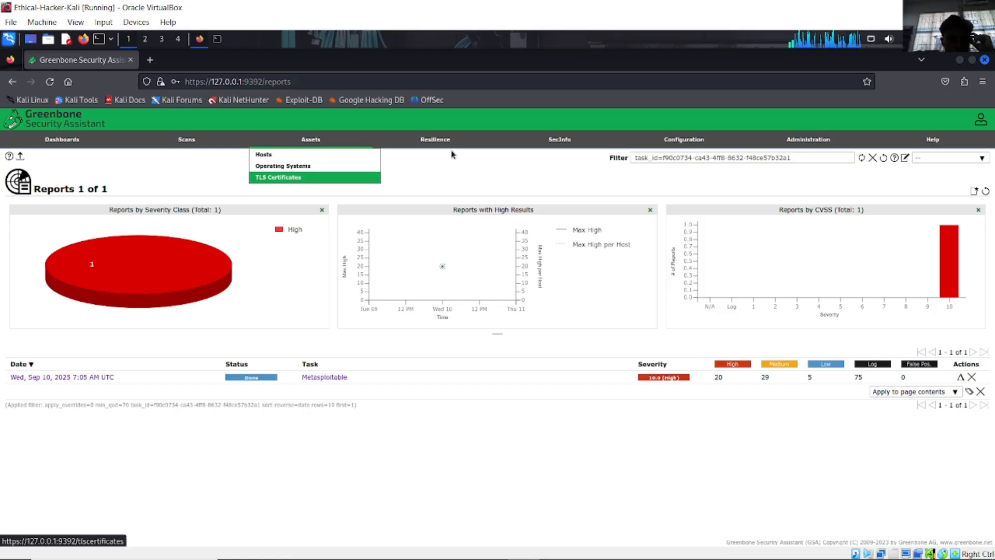
pyautogui.click(921, 8)
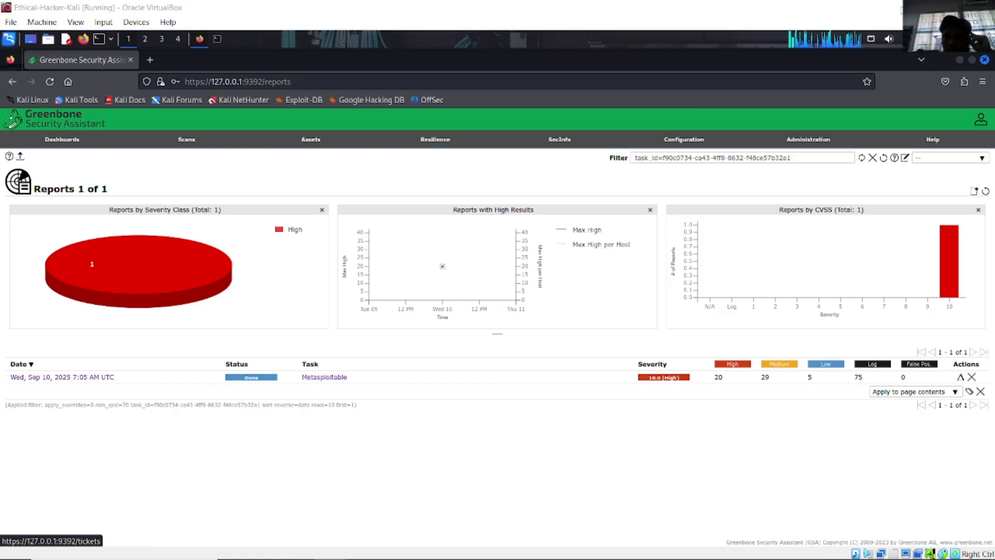
pyautogui.scroll(11, 504, 313)
# Step: Read Step 3 of 'Lab - Using the GVM Vulnerability Scanner' on the rexec result, then return to VirtualBox
pyautogui.scroll(4, 508, 352)
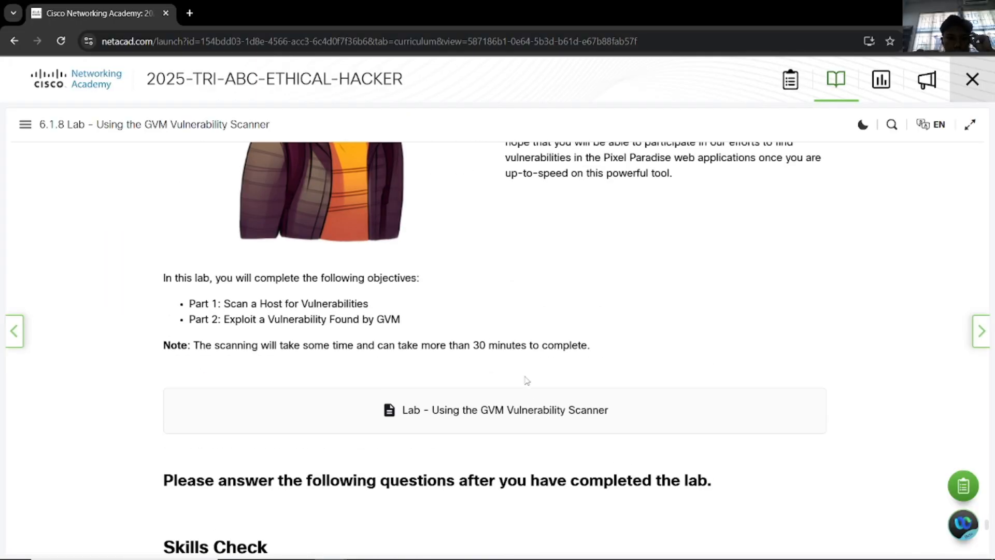
pyautogui.click(584, 415)
pyautogui.scroll(-20, 533, 348)
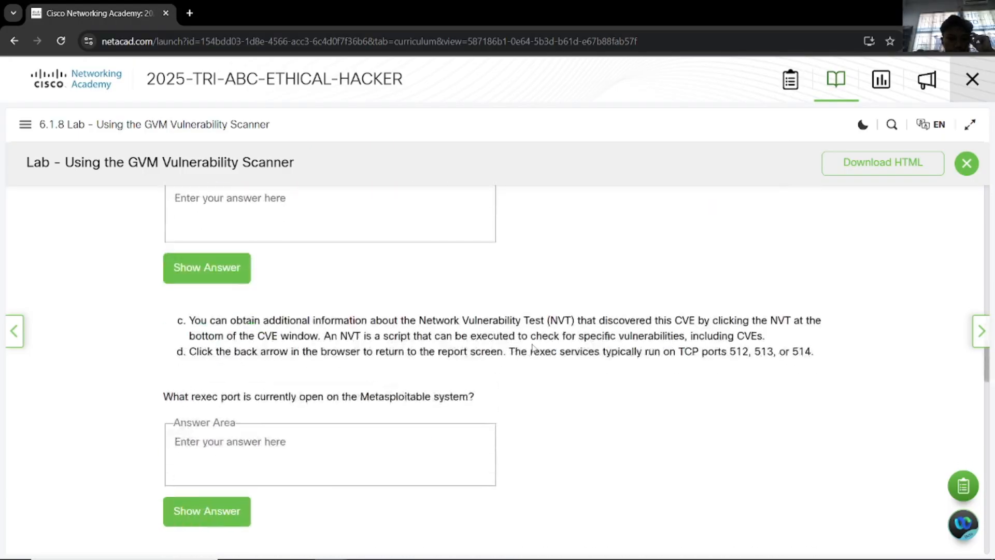
pyautogui.scroll(-5, 534, 349)
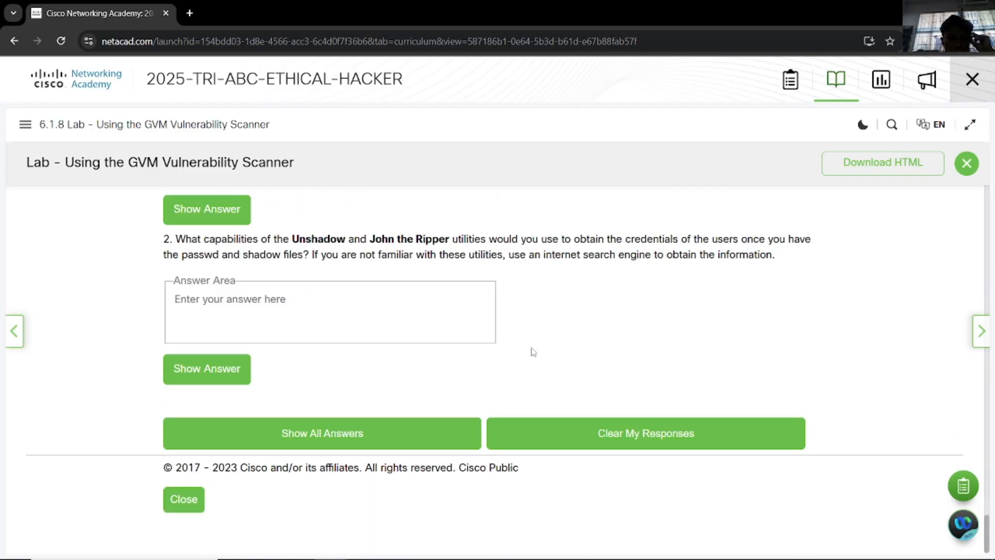
pyautogui.scroll(15, 534, 350)
pyautogui.scroll(-4, 534, 351)
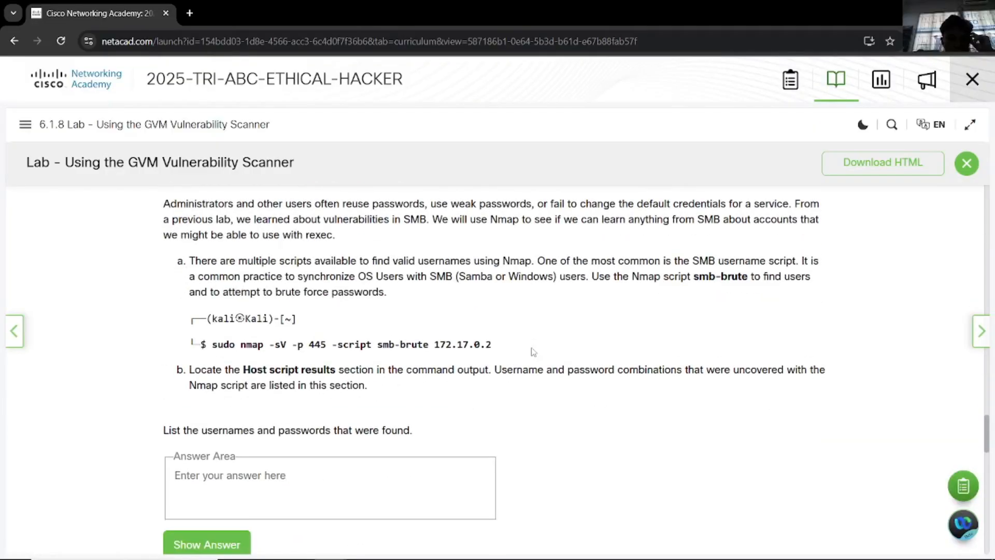
pyautogui.scroll(18, 534, 352)
pyautogui.scroll(8, 534, 352)
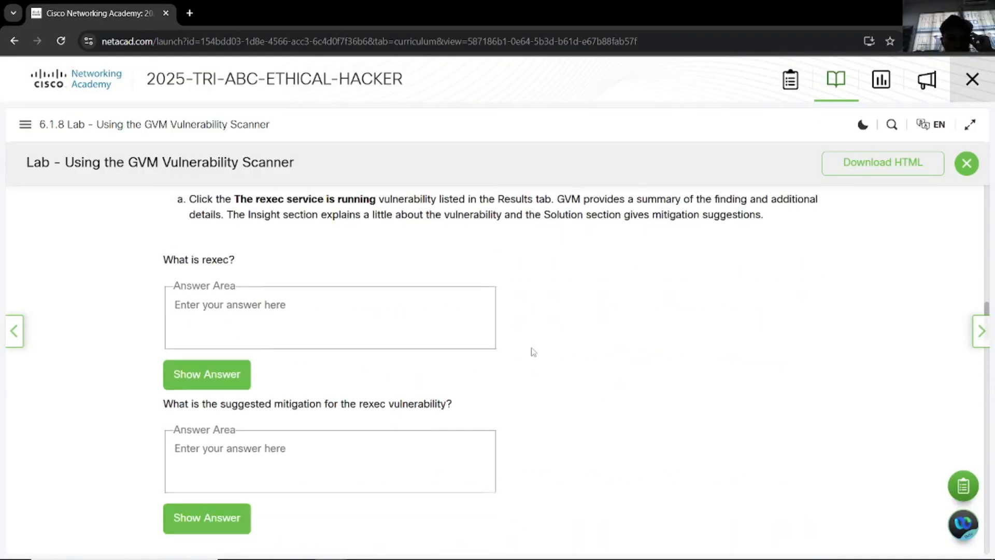
pyautogui.scroll(-3, 534, 351)
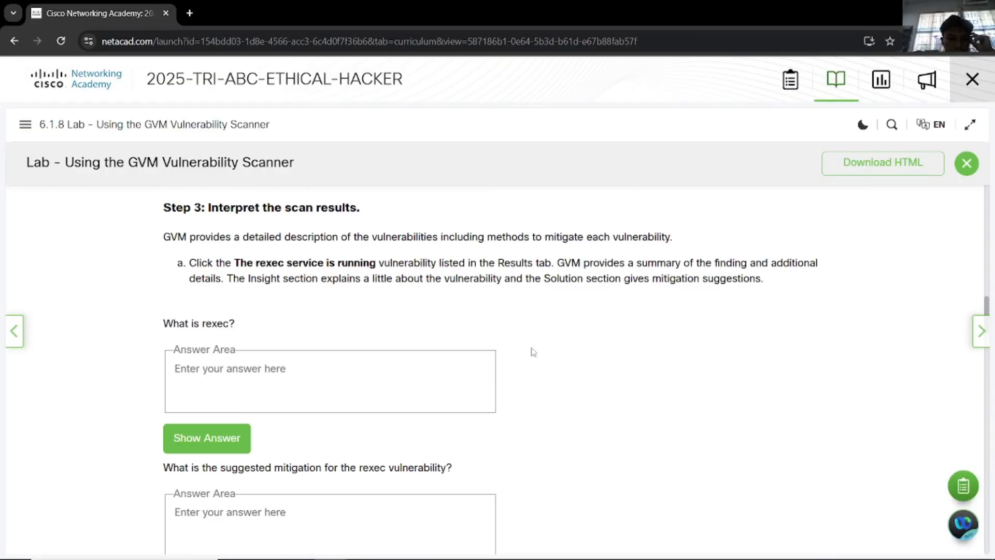
pyautogui.scroll(3, 533, 350)
pyautogui.scroll(-1, 533, 349)
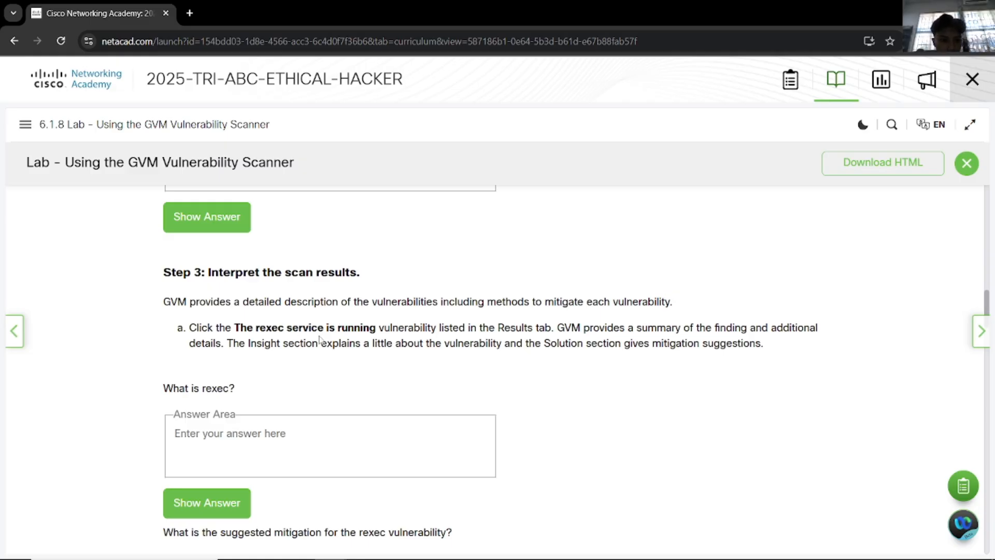
pyautogui.hotkey('alt', 'Tab')
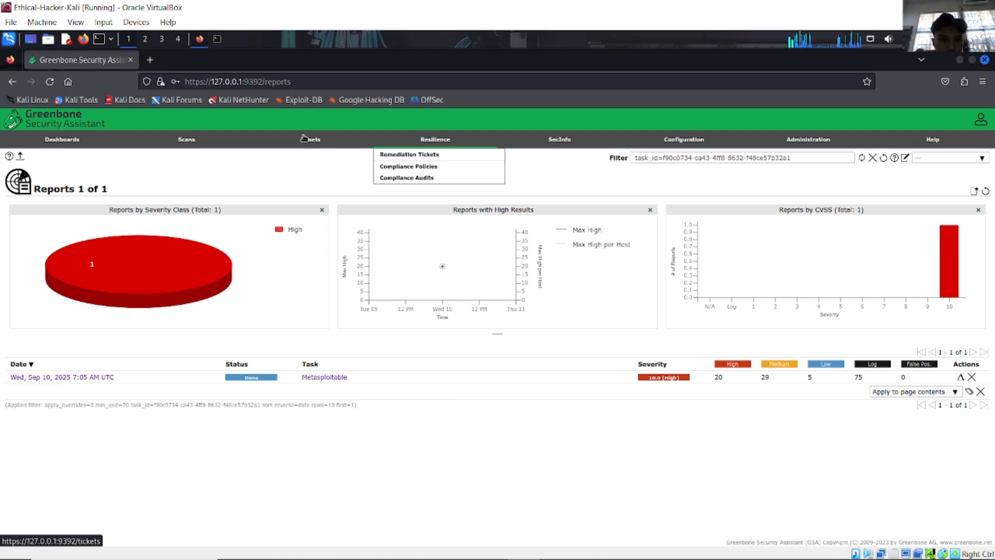
# Step: Go via Dashboards to Scans > Results, listing 129 of 498 findings topped by Distributed Ruby and rexec
pyautogui.moveTo(222, 142)
pyautogui.click(83, 141)
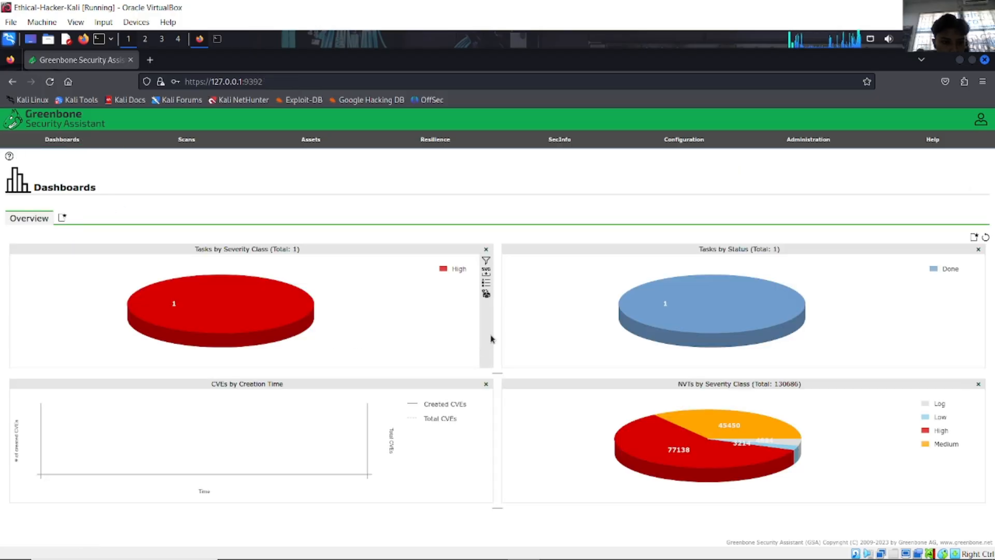
pyautogui.moveTo(449, 407)
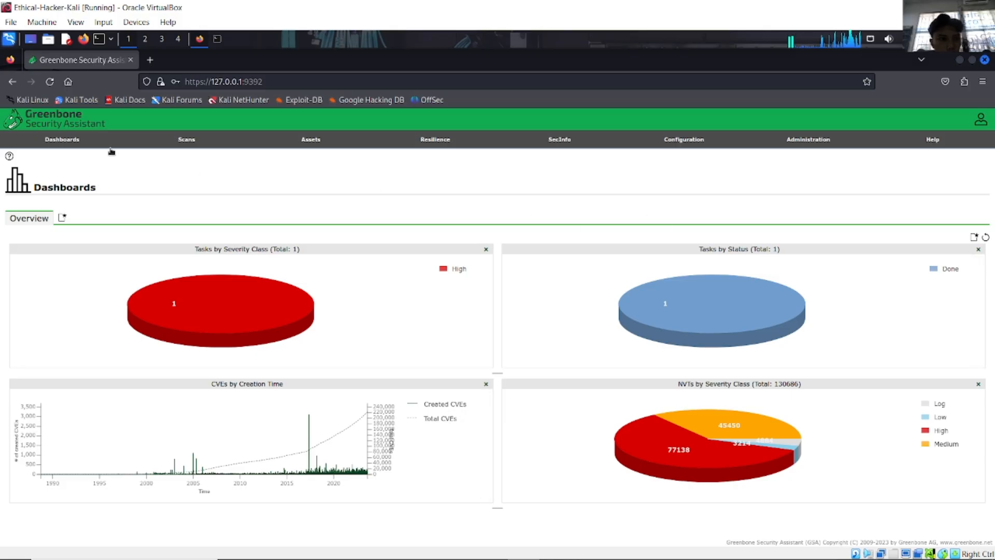
pyautogui.moveTo(177, 145)
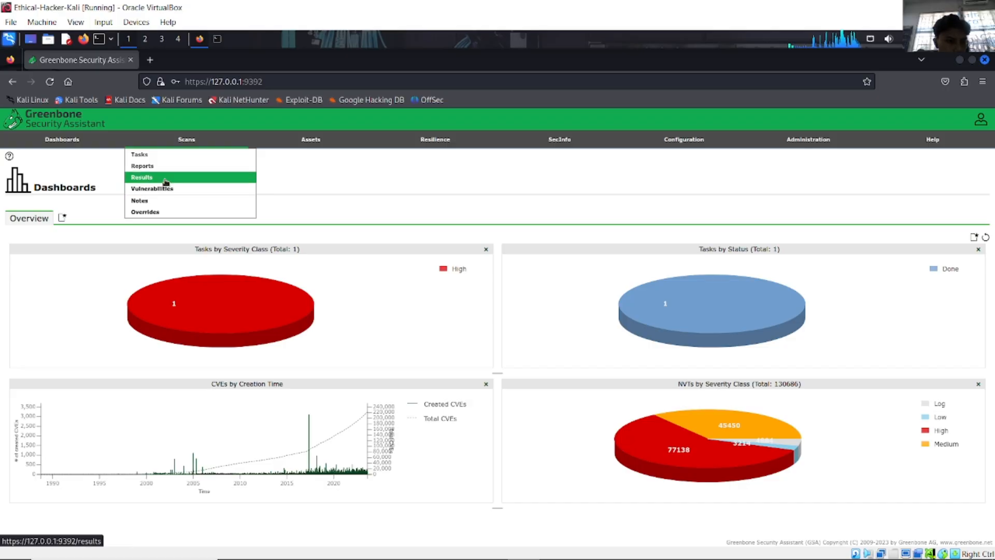
pyautogui.click(166, 178)
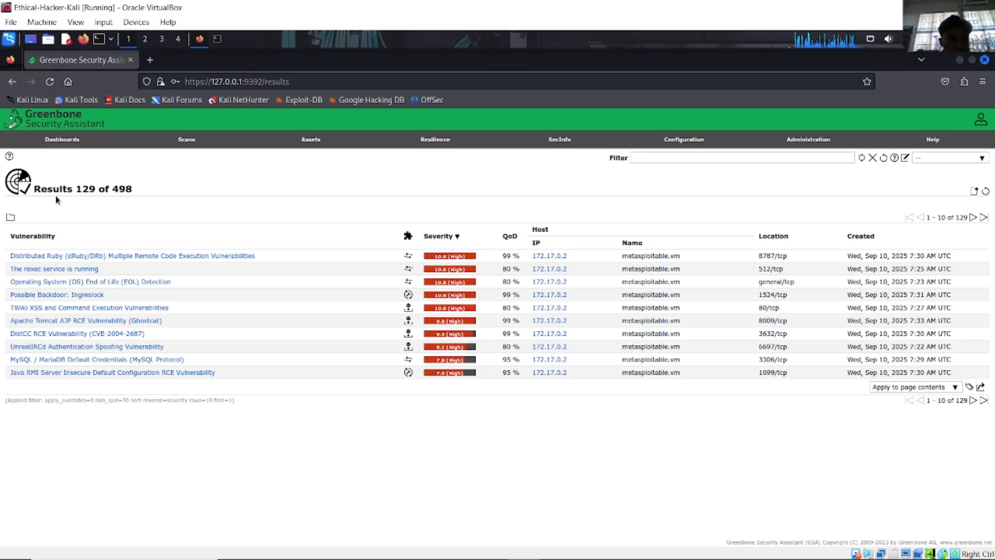
# Step: Expand 'The rexec service is running' to read its CVE-1999-0618 reference and SSH recommendation
pyautogui.click(96, 269)
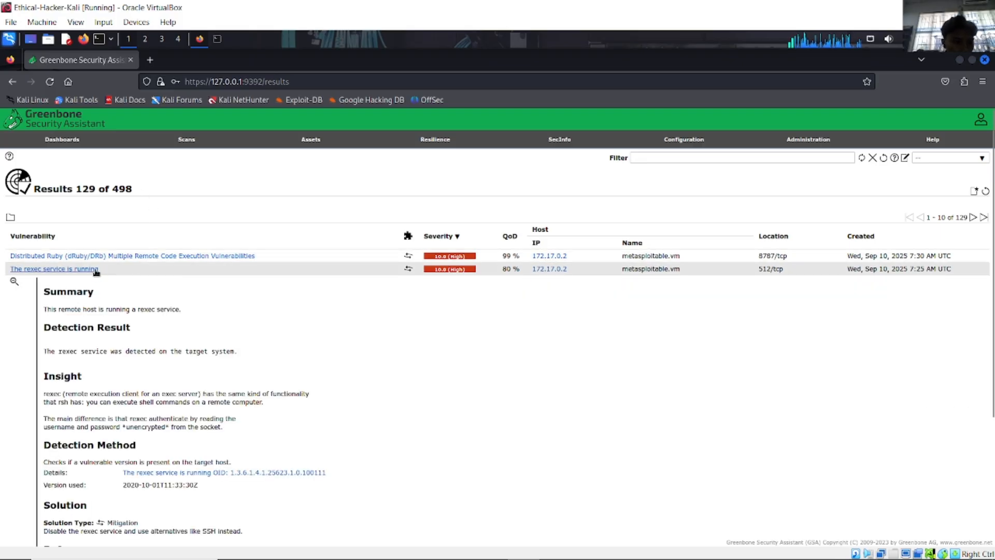
pyautogui.scroll(-3, 184, 290)
pyautogui.scroll(2, 187, 294)
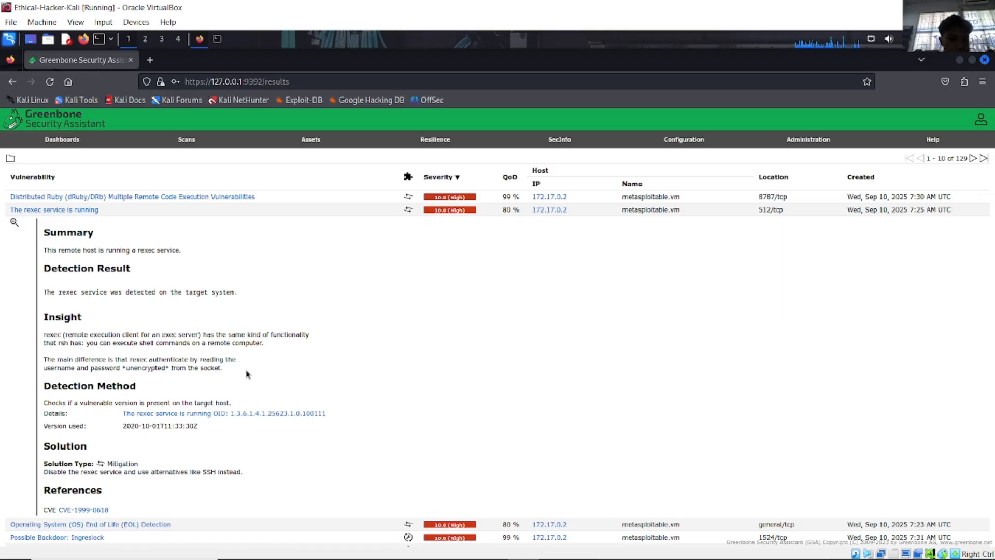
pyautogui.scroll(-2, 247, 375)
pyautogui.scroll(3, 247, 374)
pyautogui.scroll(-4, 247, 374)
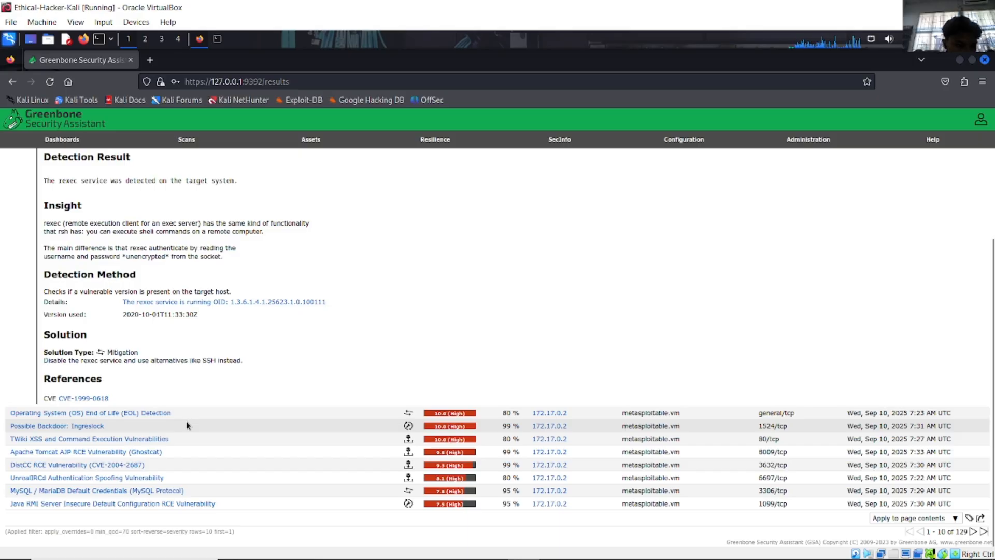
# Step: Expand the DistCC RCE result and scroll down to its References
pyautogui.click(128, 465)
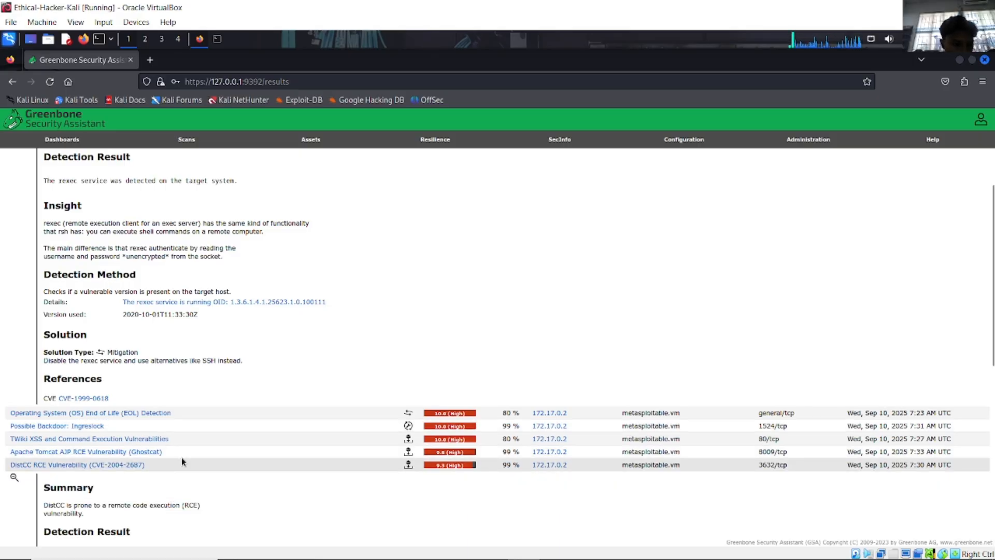
pyautogui.scroll(-5, 181, 457)
pyautogui.scroll(-1, 212, 442)
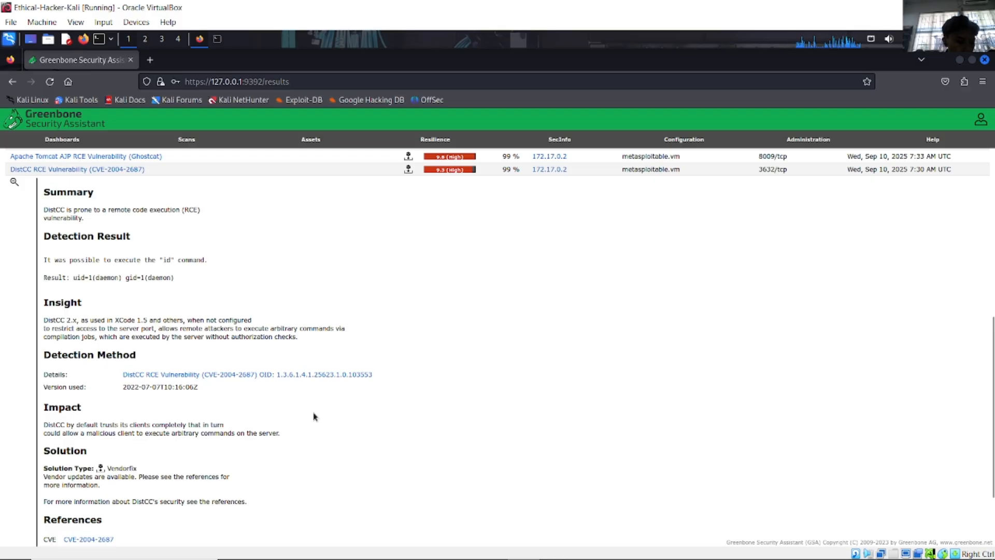
pyautogui.scroll(-5, 314, 416)
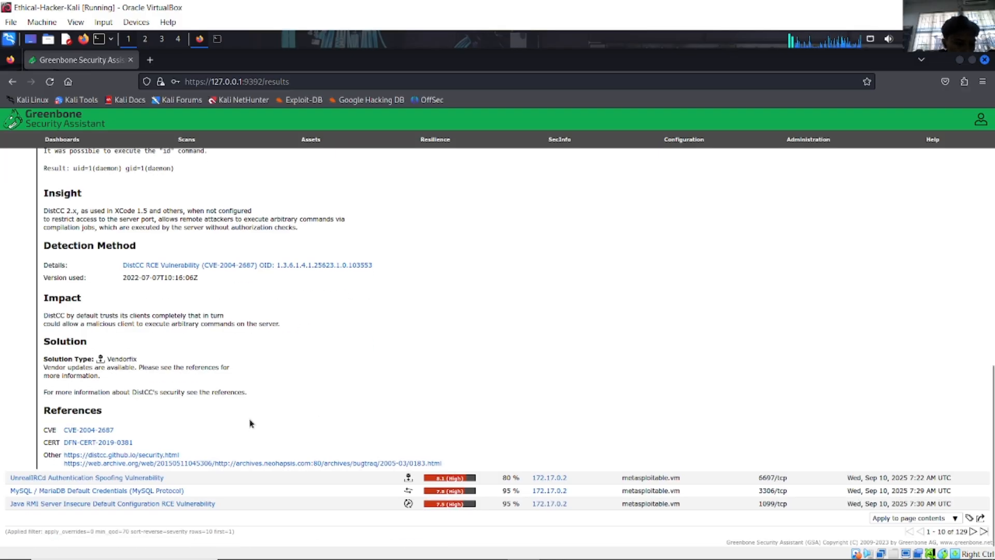
# Step: Read the CVE-2004-2687 distcc record, rated 9.3 High, then go back to the results list
pyautogui.click(136, 430)
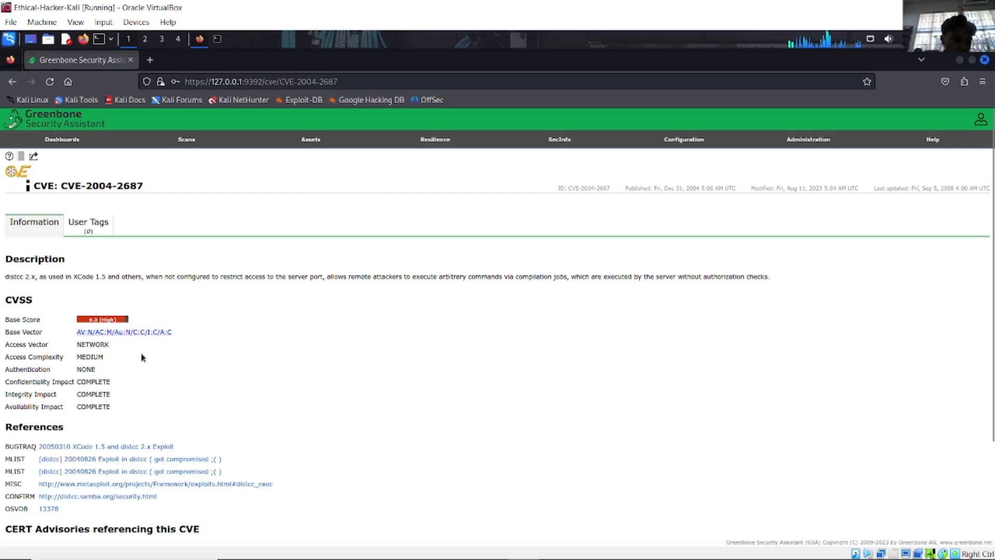
pyautogui.scroll(-3, 158, 399)
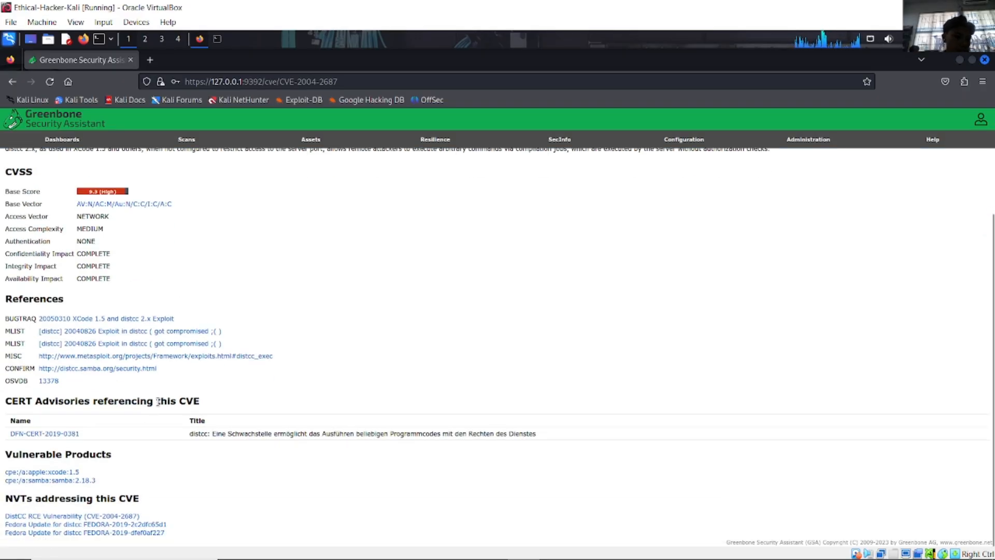
pyautogui.scroll(3, 148, 412)
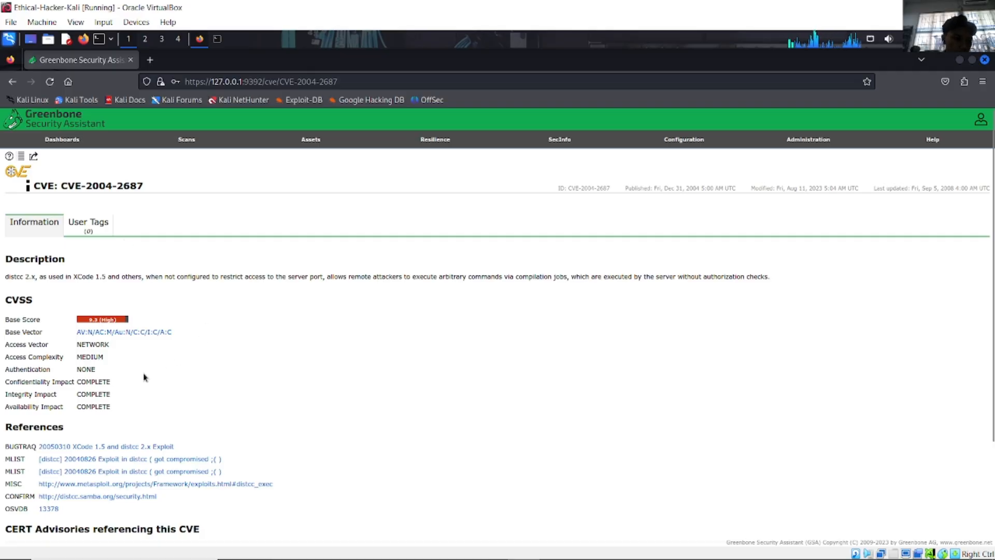
pyautogui.hotkey('alt', 'Left')
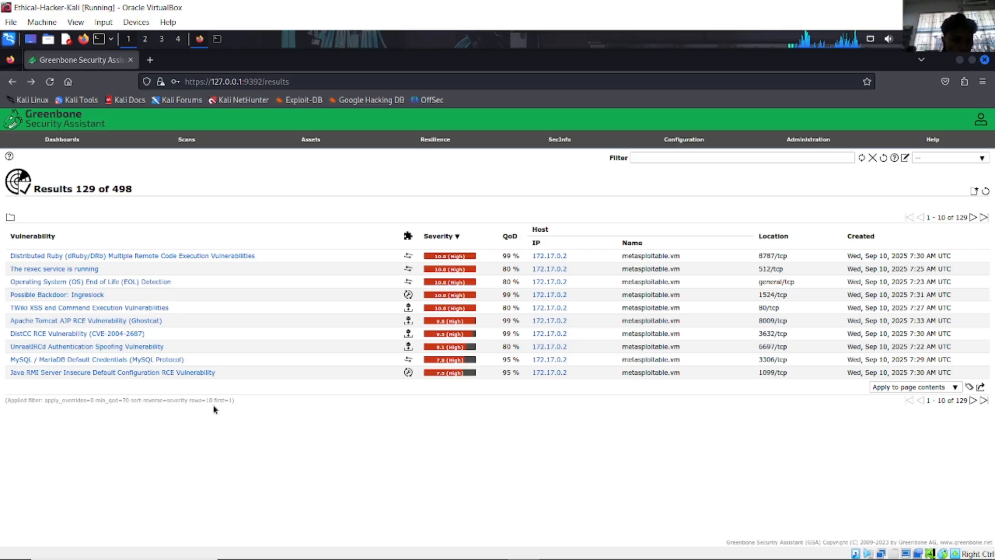
pyautogui.click(77, 269)
pyautogui.scroll(-3, 160, 433)
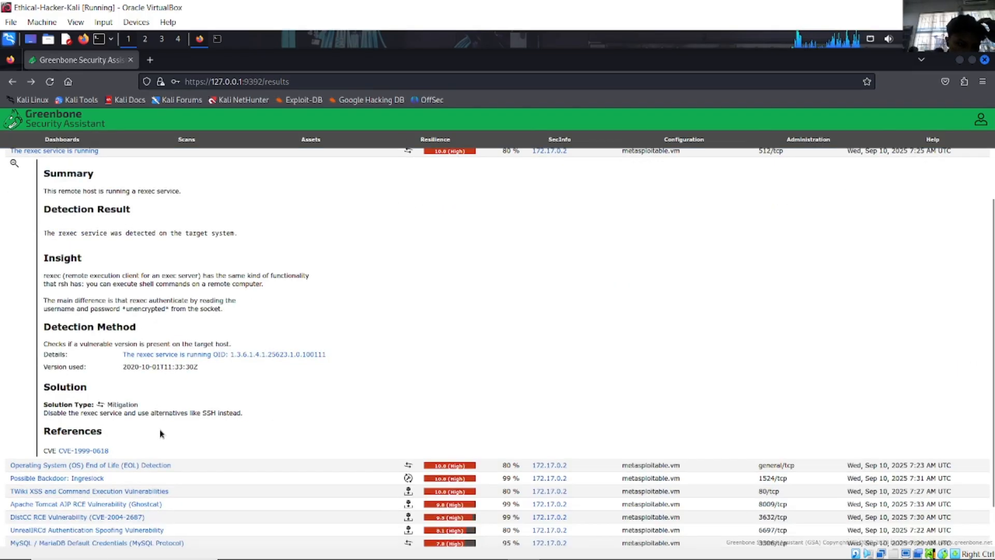
pyautogui.scroll(2, 160, 434)
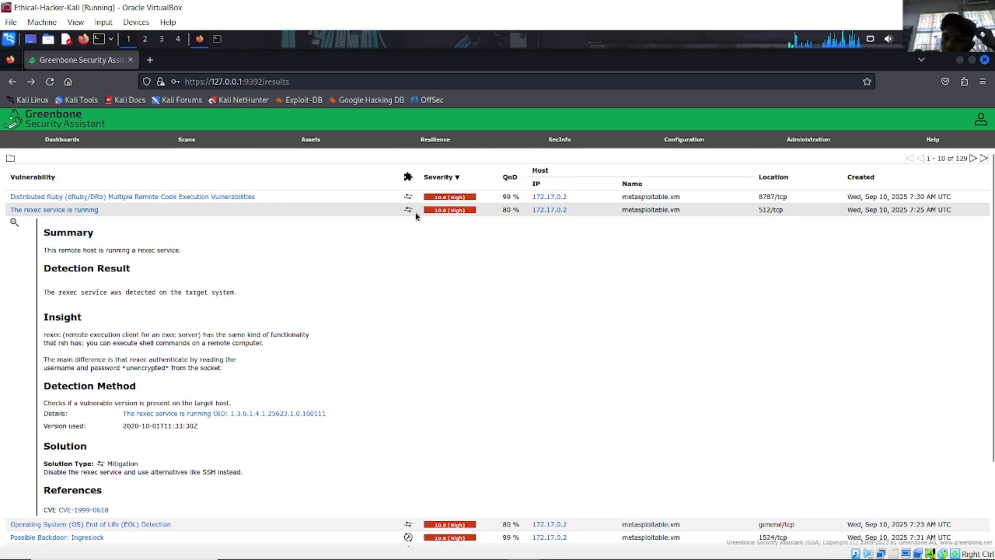
pyautogui.scroll(2, 482, 266)
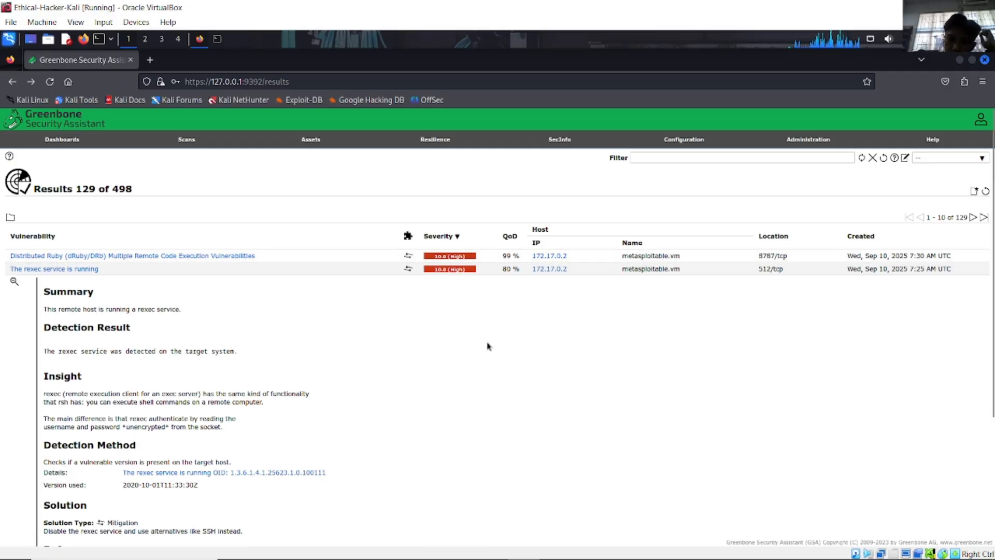
pyautogui.scroll(-4, 378, 345)
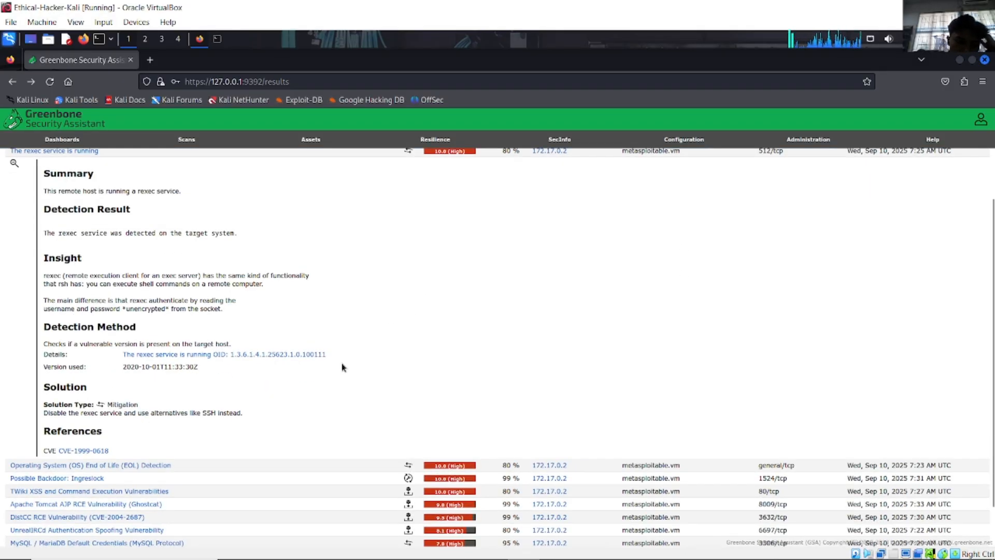
pyautogui.click(87, 451)
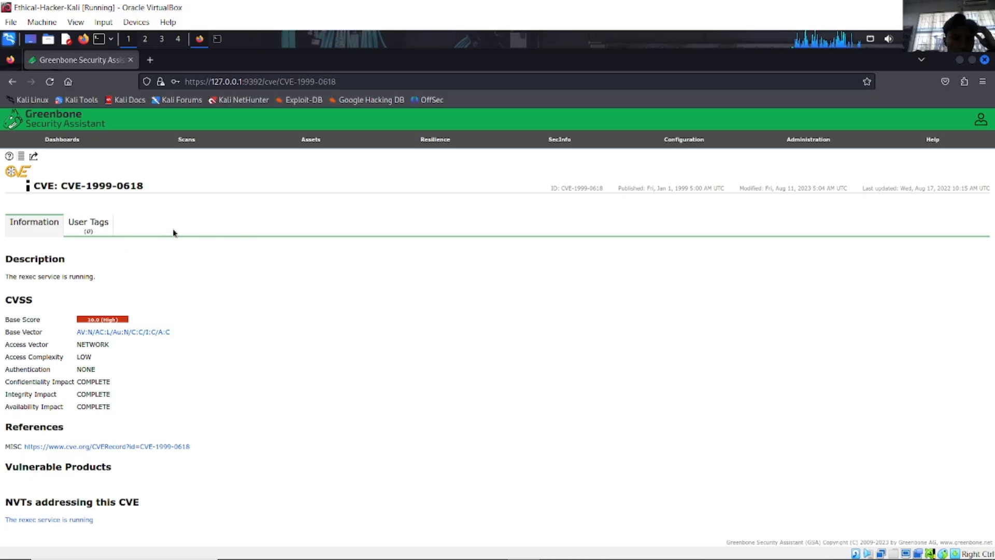
pyautogui.hotkey('alt', 'Left')
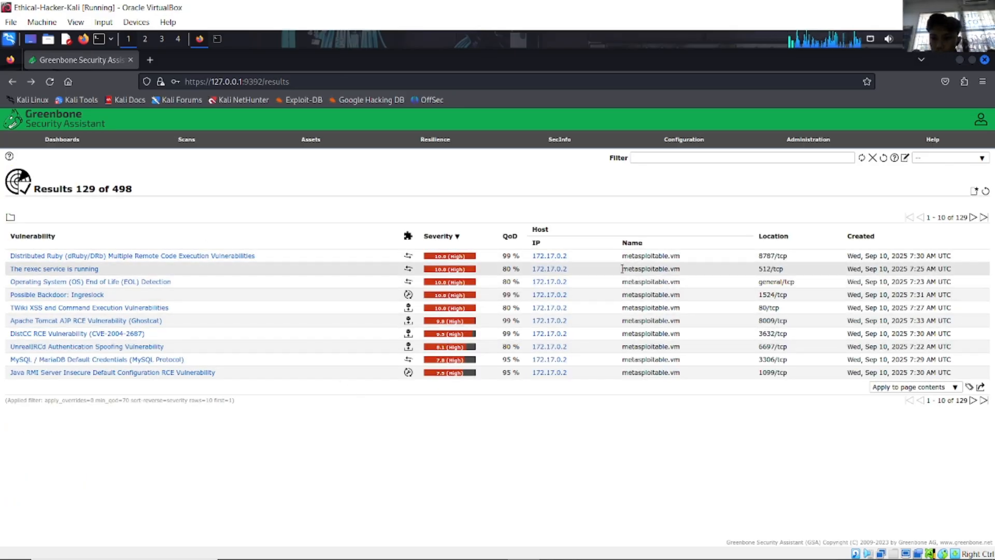
pyautogui.click(460, 239)
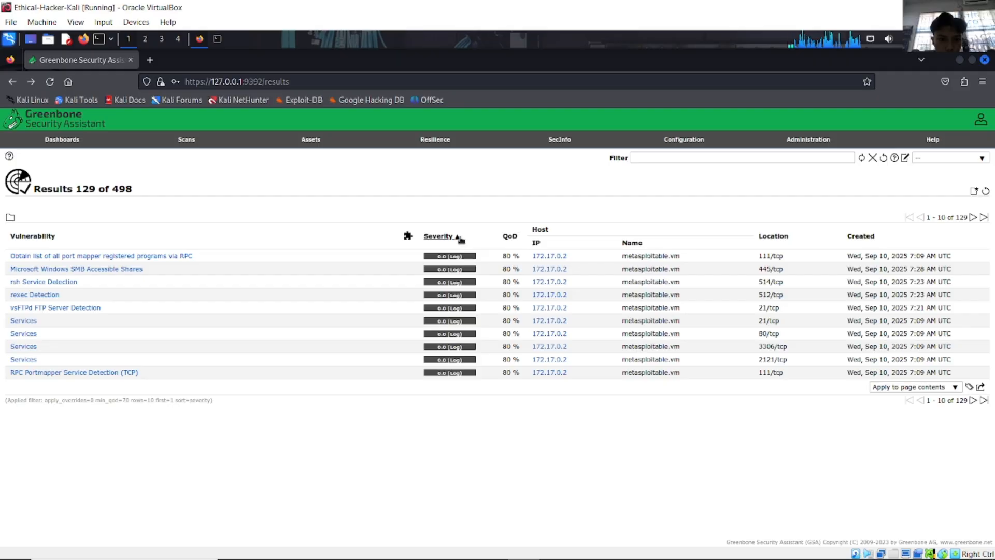
pyautogui.click(460, 239)
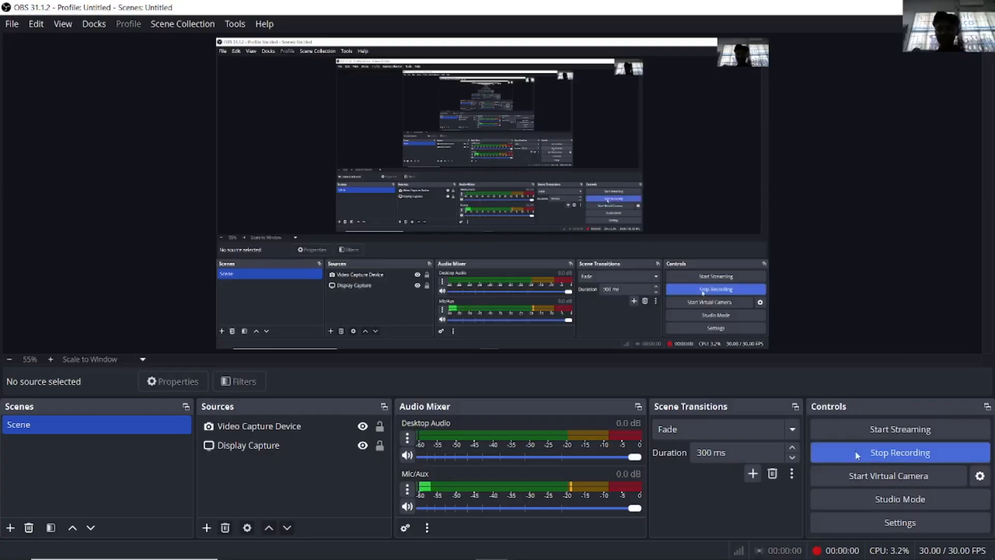
# Step: Close Firefox's apt-get update tab, dismiss the Google login popup, and minimise Firefox
pyautogui.hotkey('alt', 'Tab')
pyautogui.click(604, 267)
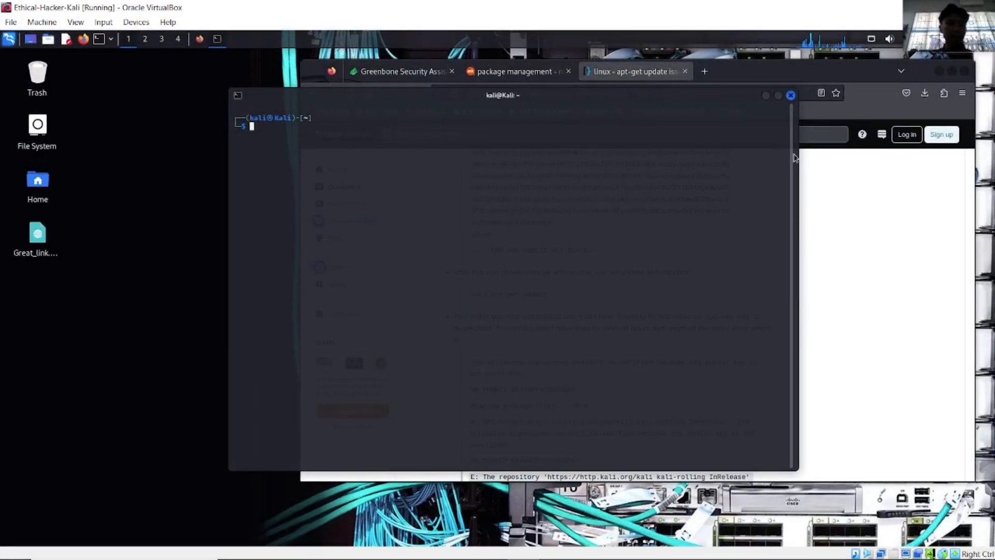
pyautogui.click(857, 79)
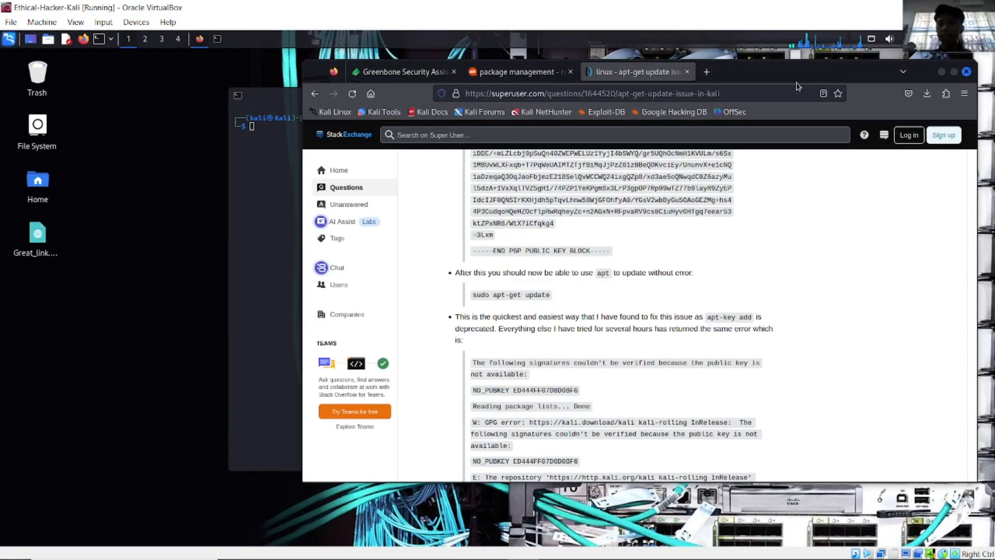
pyautogui.click(687, 71)
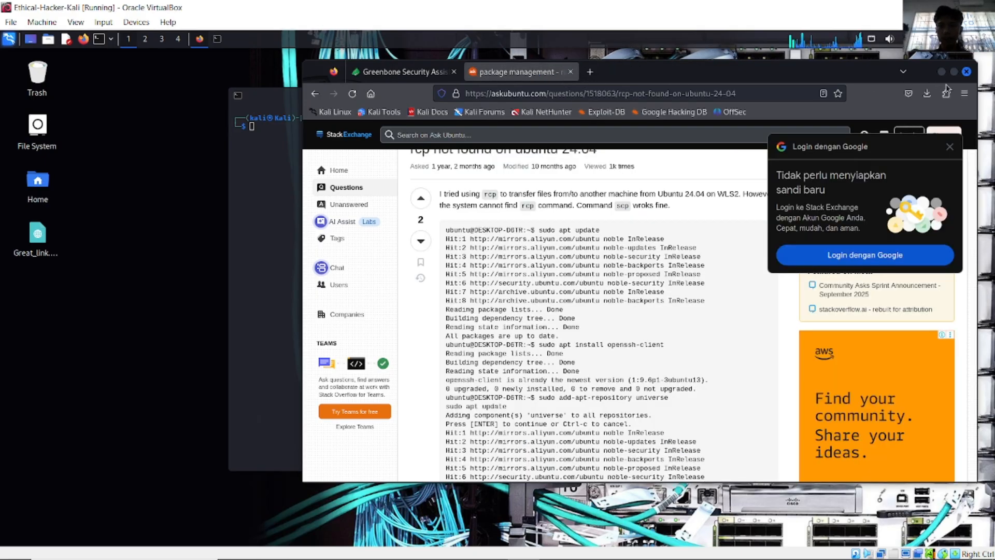
pyautogui.click(950, 146)
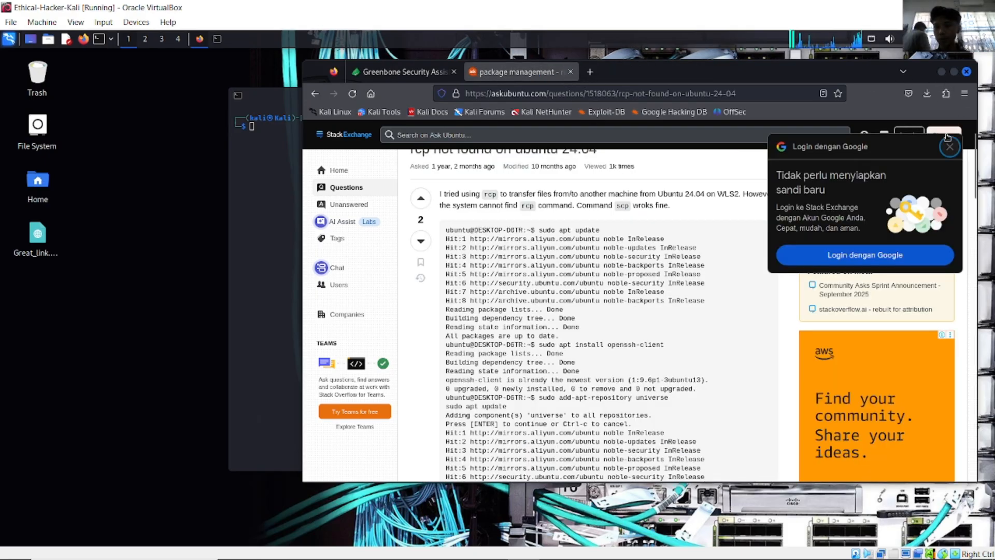
pyautogui.click(942, 72)
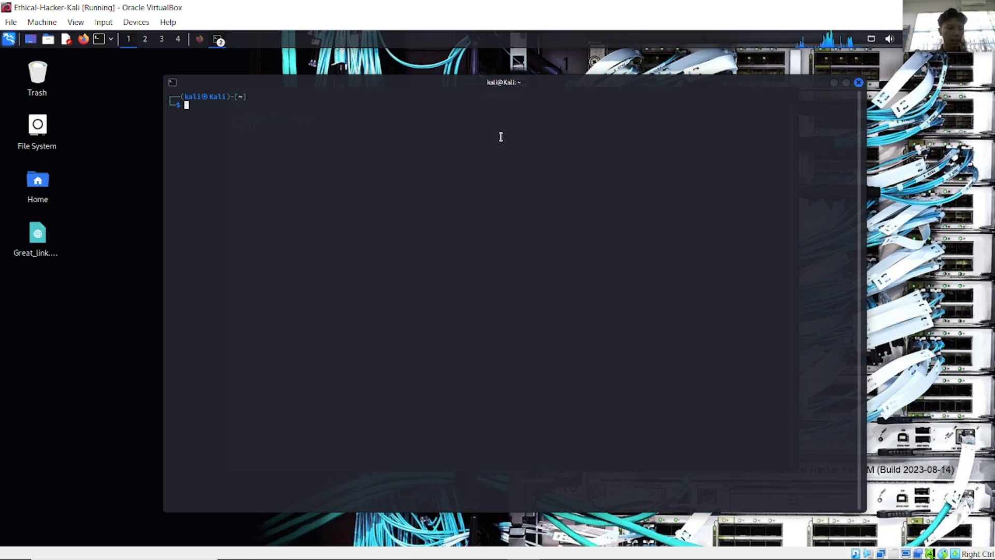
# Step: Replace the partly typed 'sudo nmap -sV -p' command with 'rsh' at the Kali prompt
pyautogui.write('sudo nmap ')
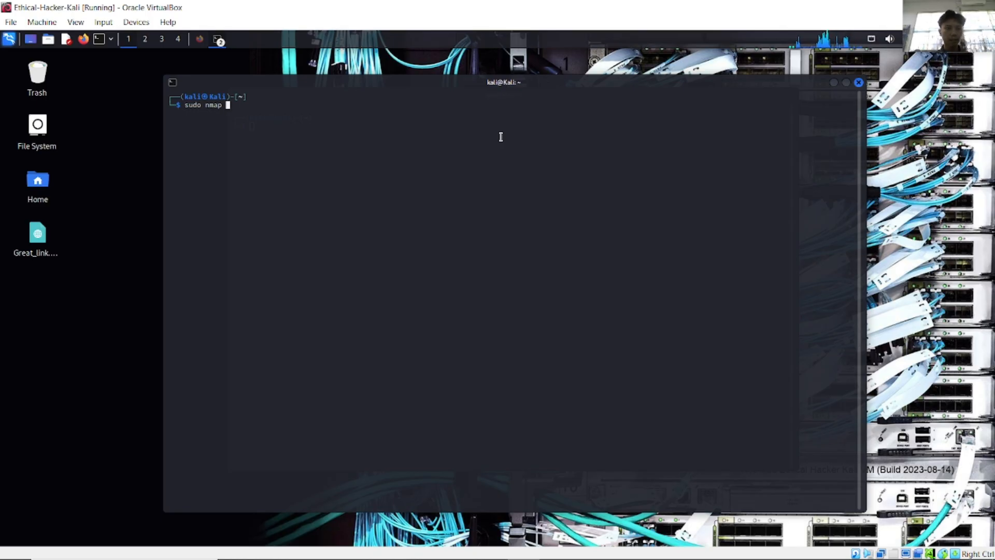
pyautogui.write('-s')
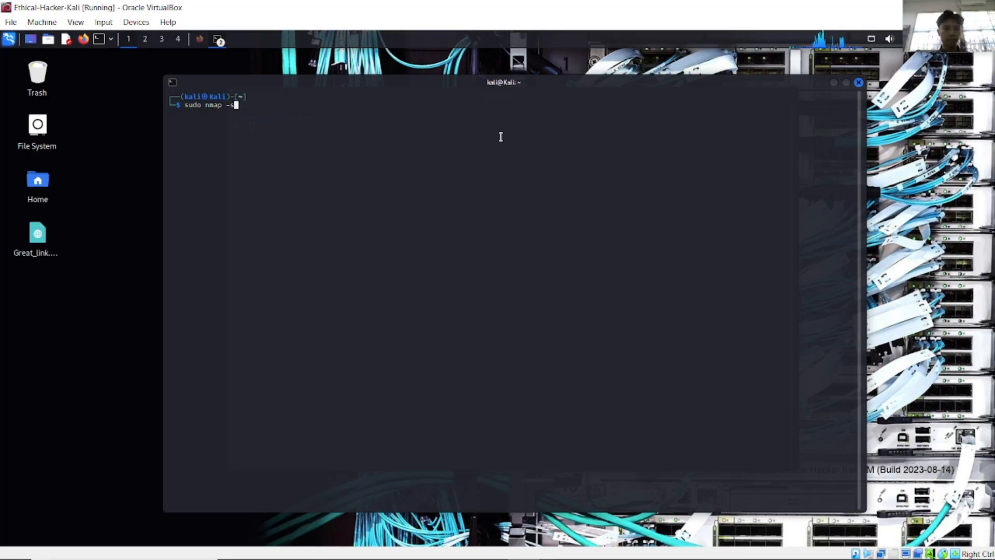
pyautogui.write('V')
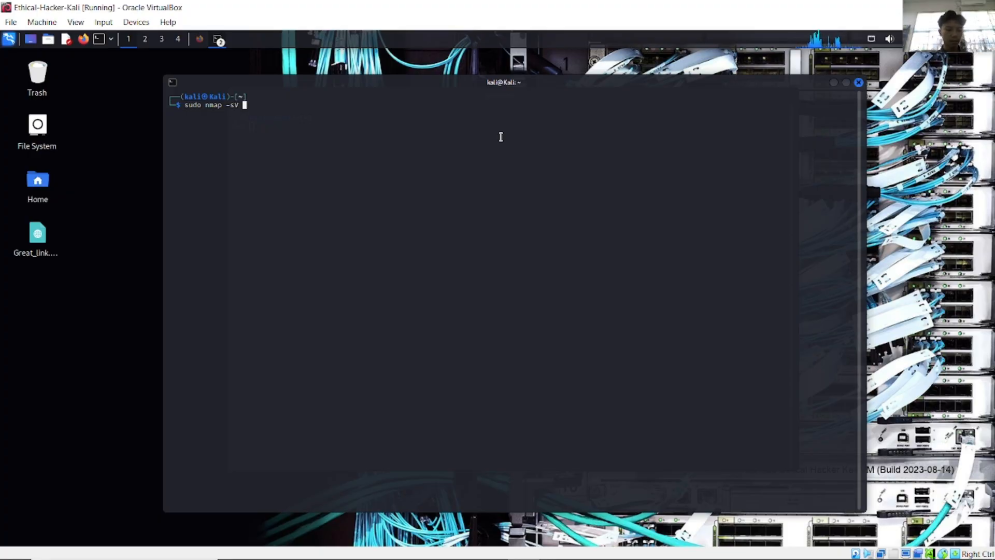
pyautogui.write(' -p 4')
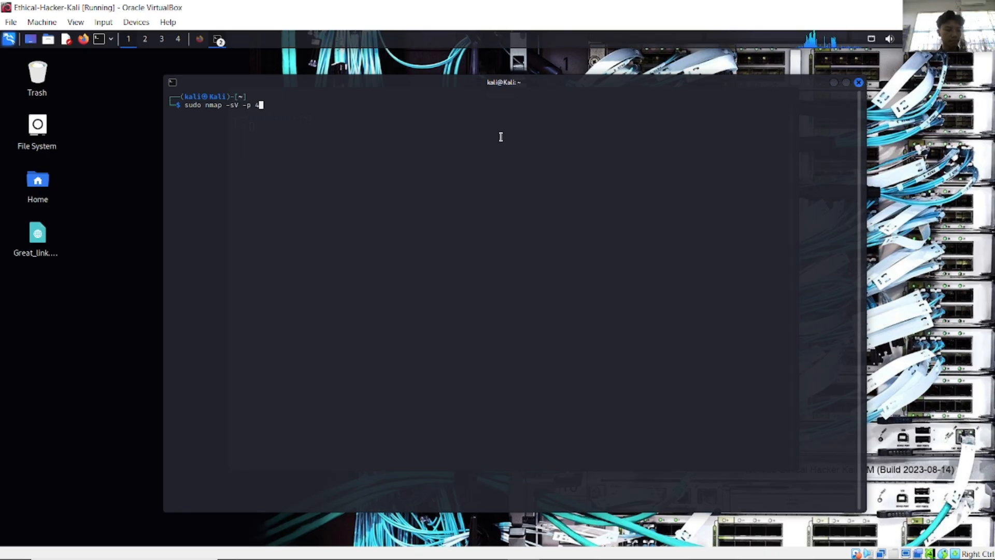
pyautogui.press('BackSpace')
pyautogui.press('BackSpace')
pyautogui.press('BackSpace')
pyautogui.press('BackSpace')
pyautogui.press('BackSpace')
pyautogui.press('BackSpace')
pyautogui.press('BackSpace')
pyautogui.press('BackSpace')
pyautogui.press('BackSpace')
pyautogui.press('BackSpace')
pyautogui.press('BackSpace')
pyautogui.press('BackSpace')
pyautogui.press('BackSpace')
pyautogui.press('BackSpace')
pyautogui.press('BackSpace')
pyautogui.press('BackSpace')
pyautogui.press('BackSpace')
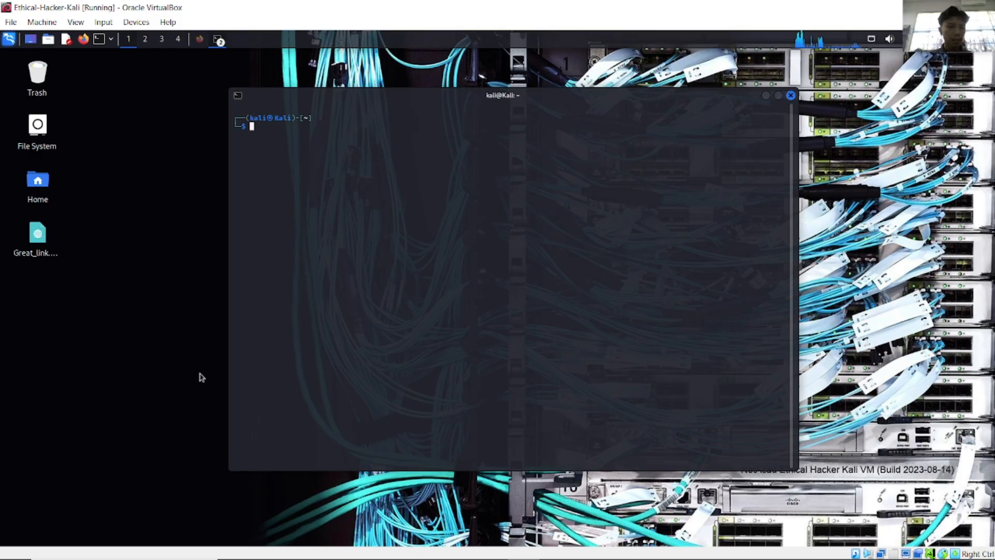
pyautogui.write('rsh -l msfadmin 172.17.0.2')
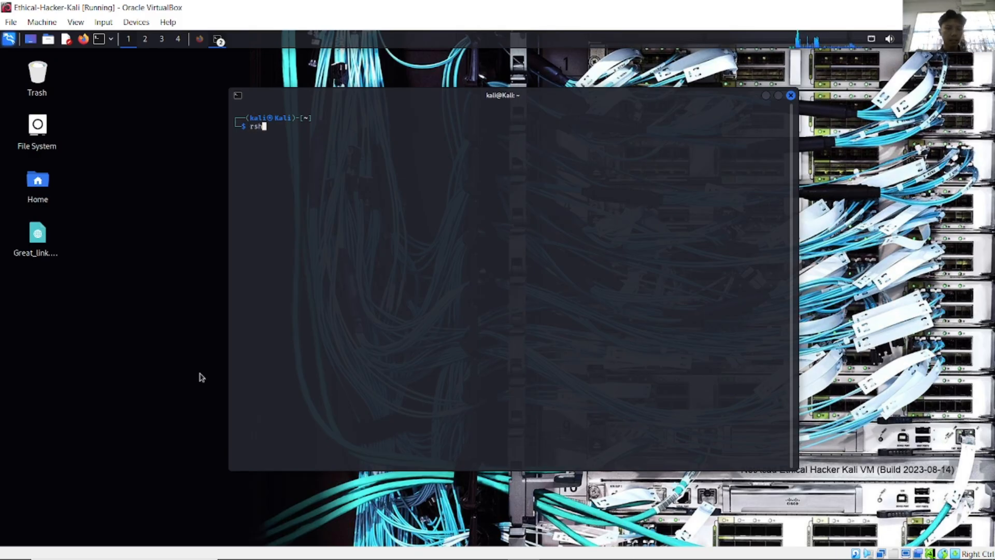
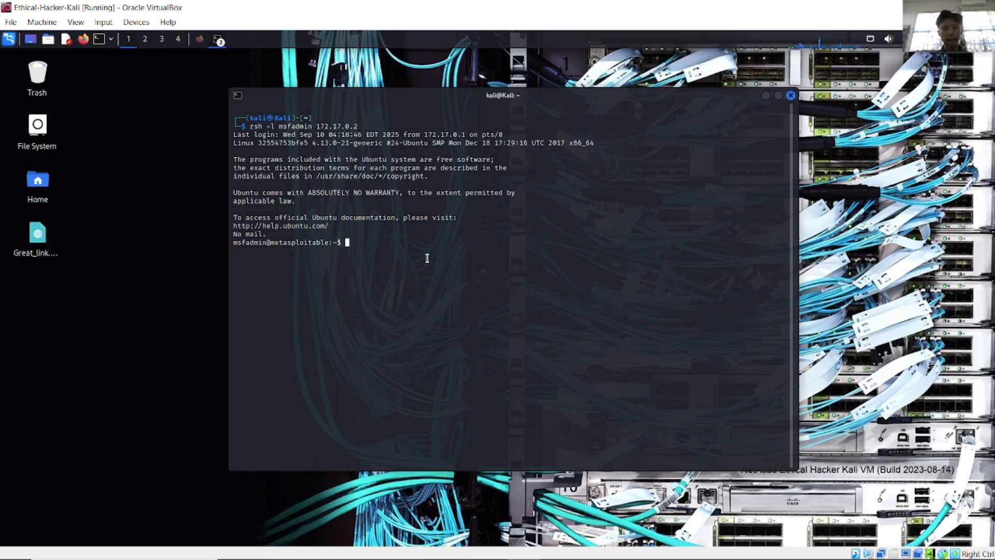
# Step: Become root on Metasploitable with 'sudo su', entering the msfadmin user's password
pyautogui.write('sudo su')
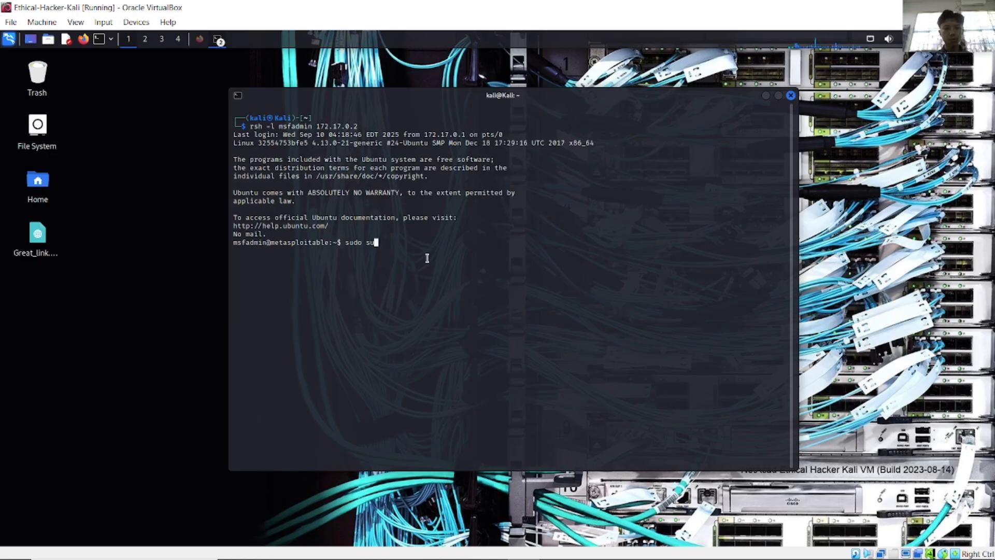
pyautogui.press('Return')
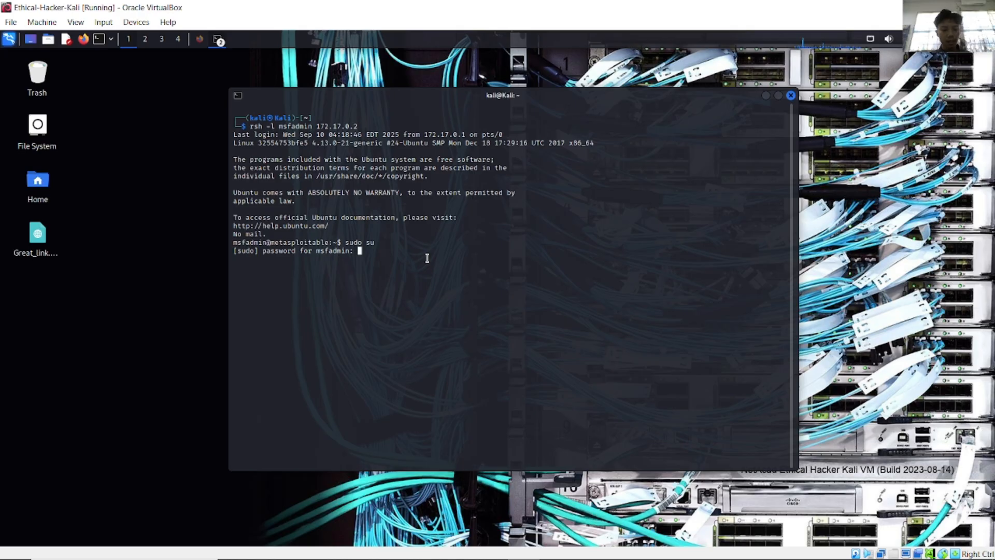
pyautogui.press('Return')
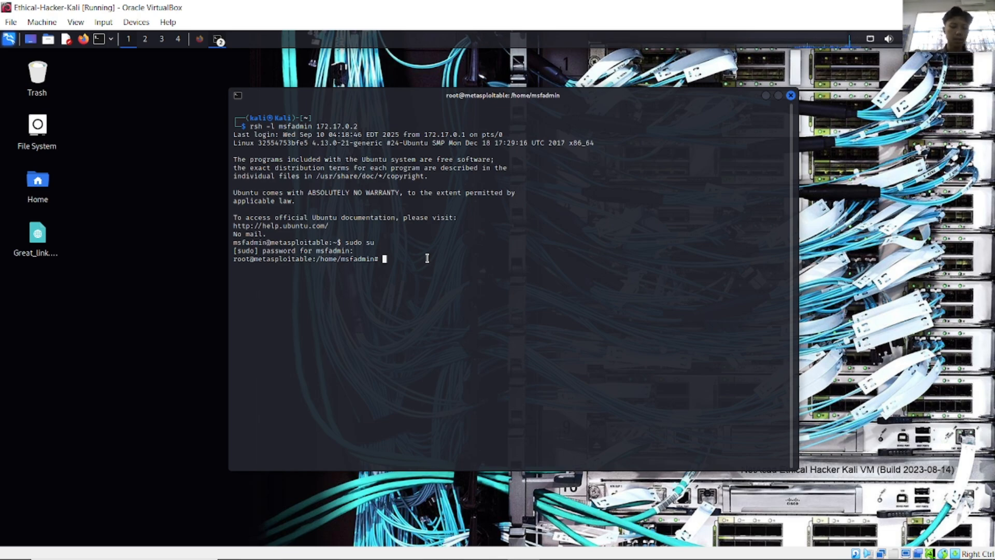
# Step: List the home folder, then change into the 'vulnerable' directory and list it
pyautogui.write('ls')
pyautogui.press('Return')
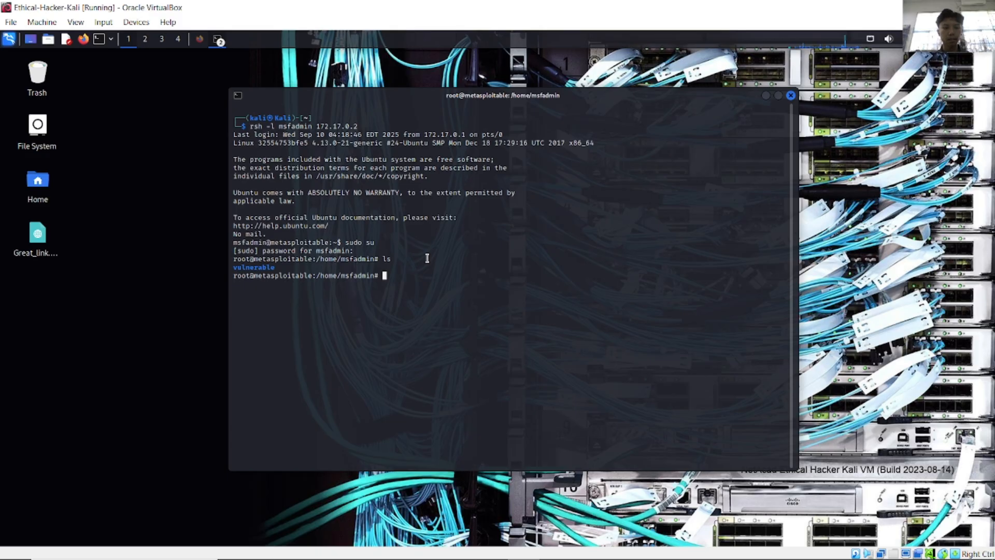
pyautogui.write('cd vu')
pyautogui.press('Tab')
pyautogui.write('u')
pyautogui.press('Return')
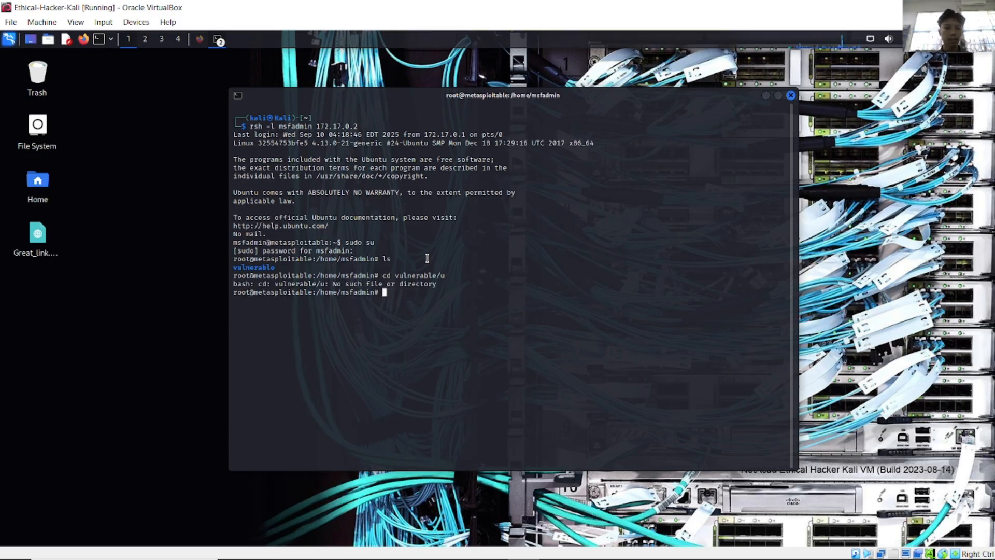
pyautogui.press('Up')
pyautogui.press('BackSpace')
pyautogui.press('Return')
pyautogui.write('ls')
pyautogui.press('Return')
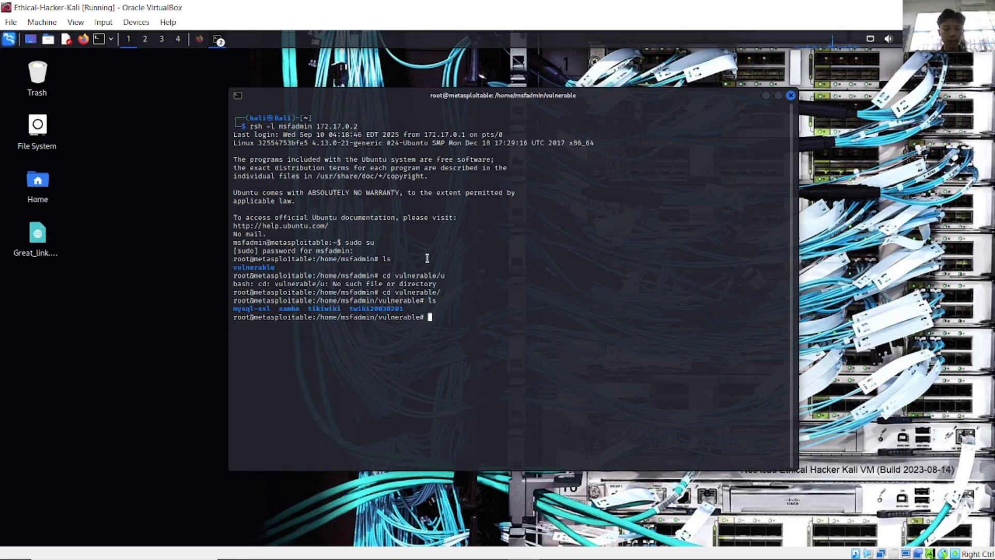
# Step: List the samba versions, then change into samba/3.0.20 and list its contents
pyautogui.write('ls samba/')
pyautogui.press('Return')
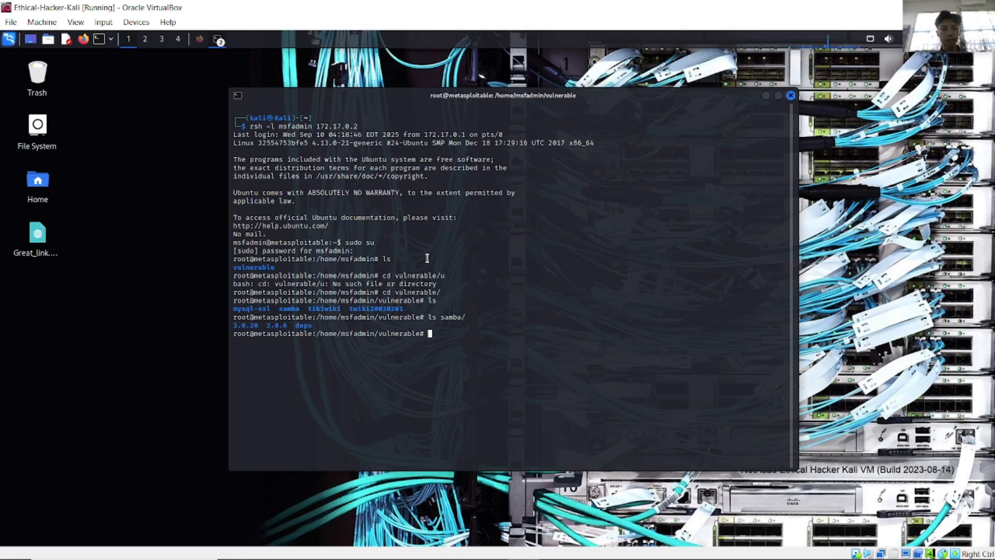
pyautogui.write('ls')
pyautogui.press('Return')
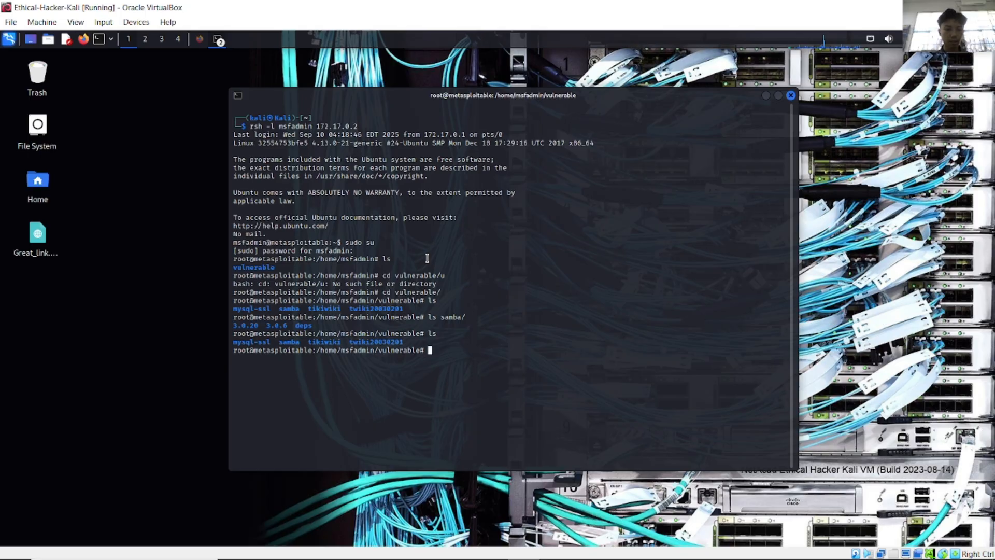
pyautogui.write('cd sa')
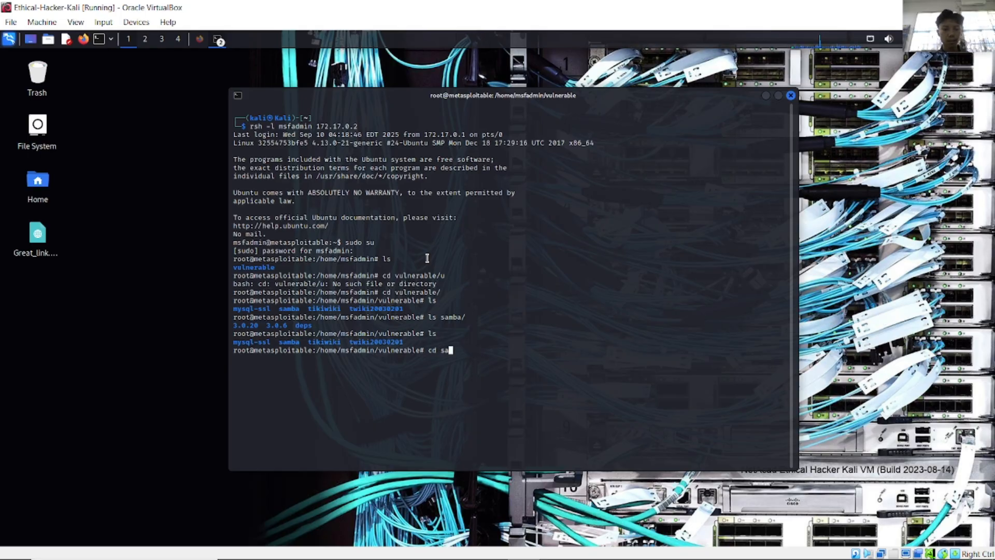
pyautogui.write('mba/3')
pyautogui.press('Tab')
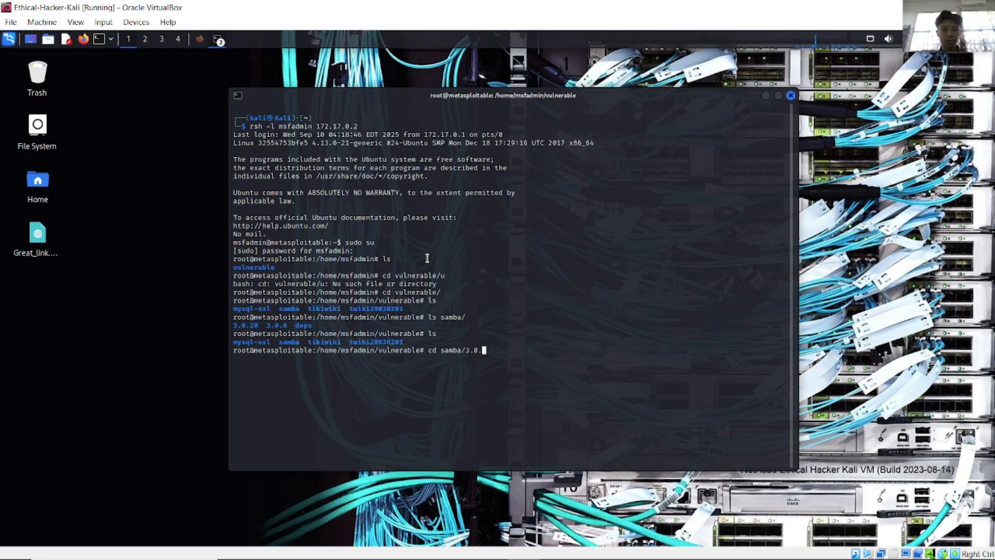
pyautogui.write('2')
pyautogui.press('Tab')
pyautogui.press('Return')
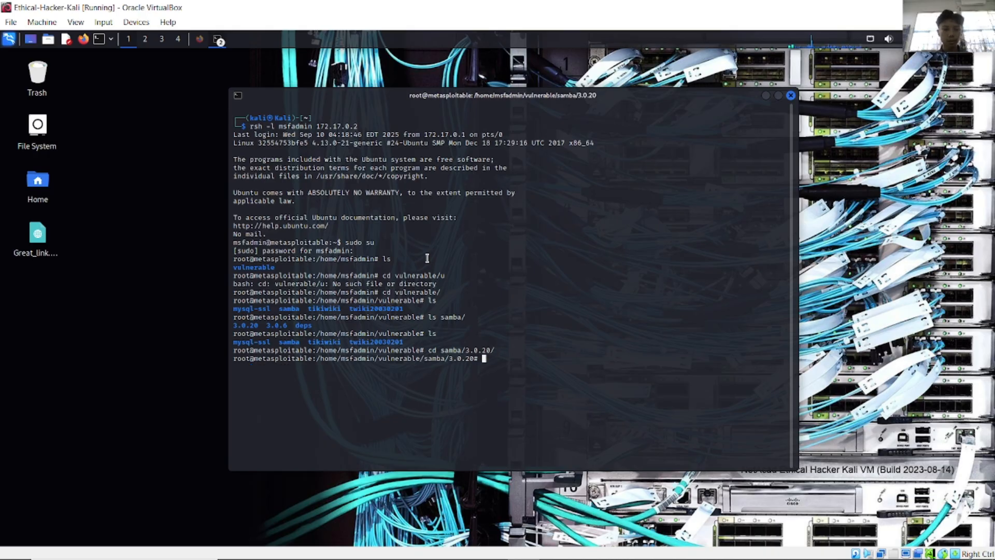
pyautogui.write('ls')
pyautogui.press('Return')
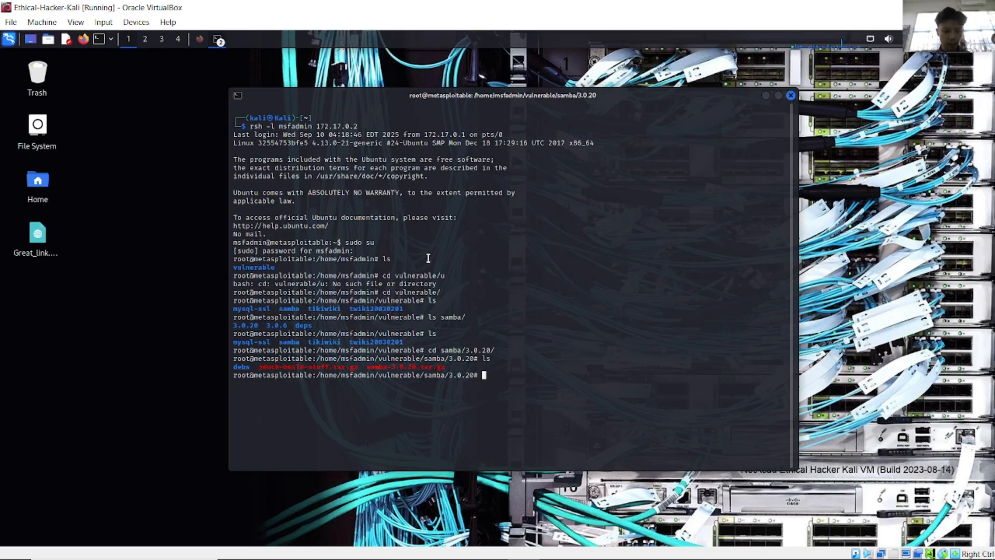
# Step: Exit the root shell and the rsh session, then clear the Kali terminal
pyautogui.write('exit')
pyautogui.press('Return')
pyautogui.write('exit')
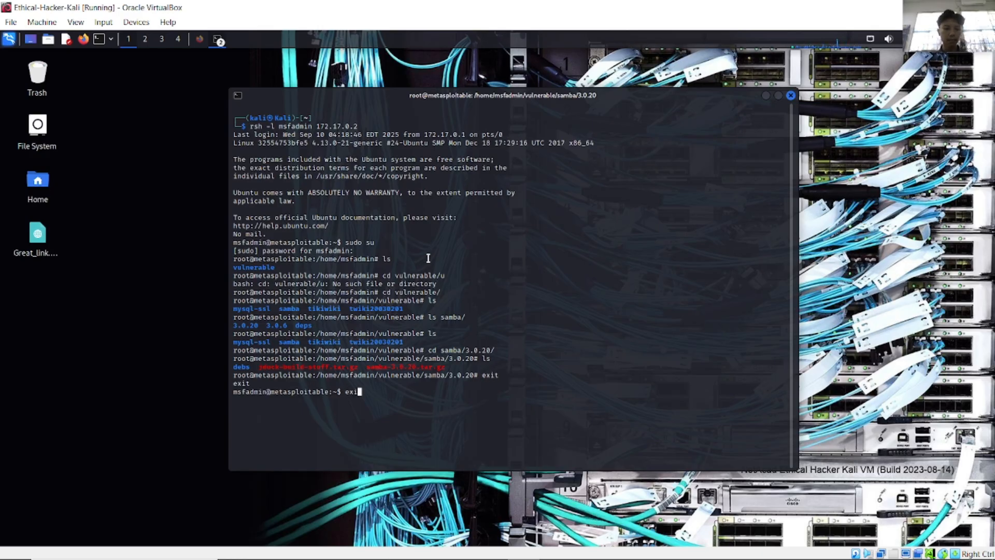
pyautogui.press('Return')
pyautogui.write('clear')
pyautogui.press('Return')
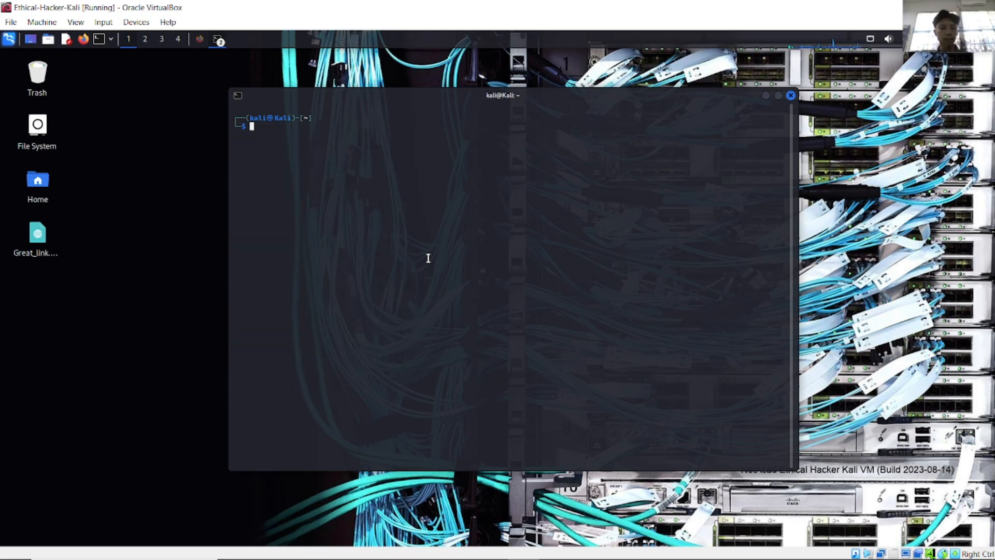
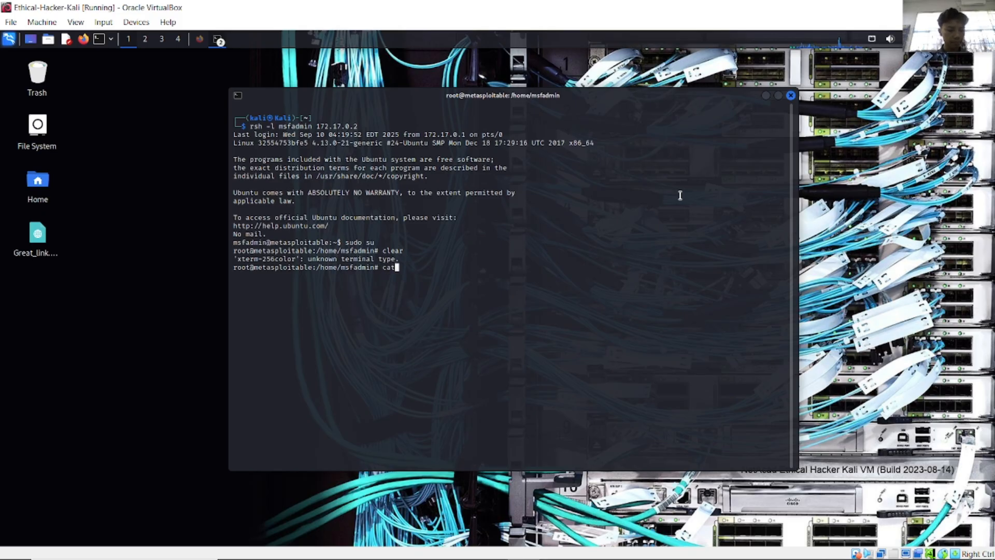
# Step: Replace the half-typed 'cat' with 'ls /etc/passwd' at the Metasploitable root prompt
pyautogui.press('BackSpace')
pyautogui.press('BackSpace')
pyautogui.press('BackSpace')
pyautogui.write('ls /etc/passwd')
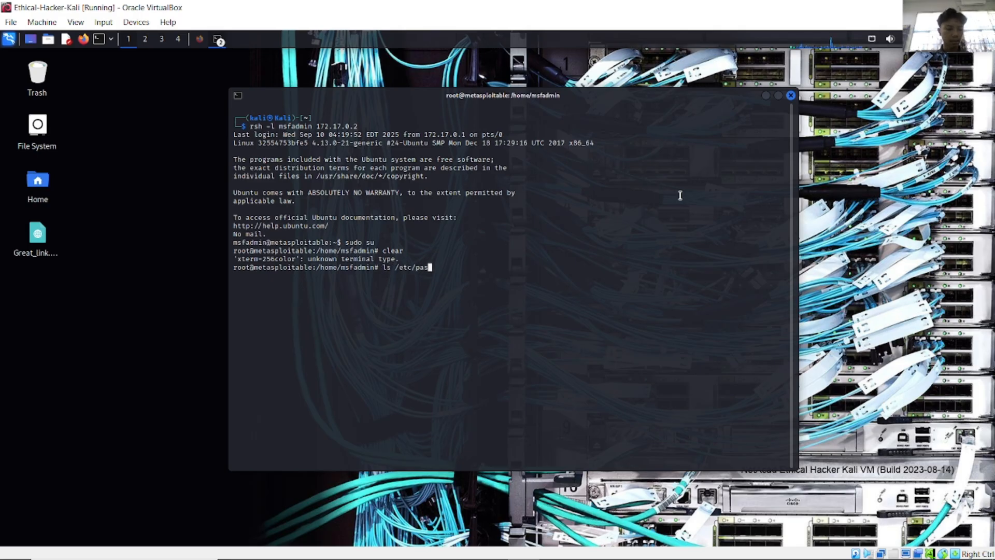
# Step: Run 'ls /etc/passwd' in the Metasploitable root shell to confirm the file exists
pyautogui.press('Return')
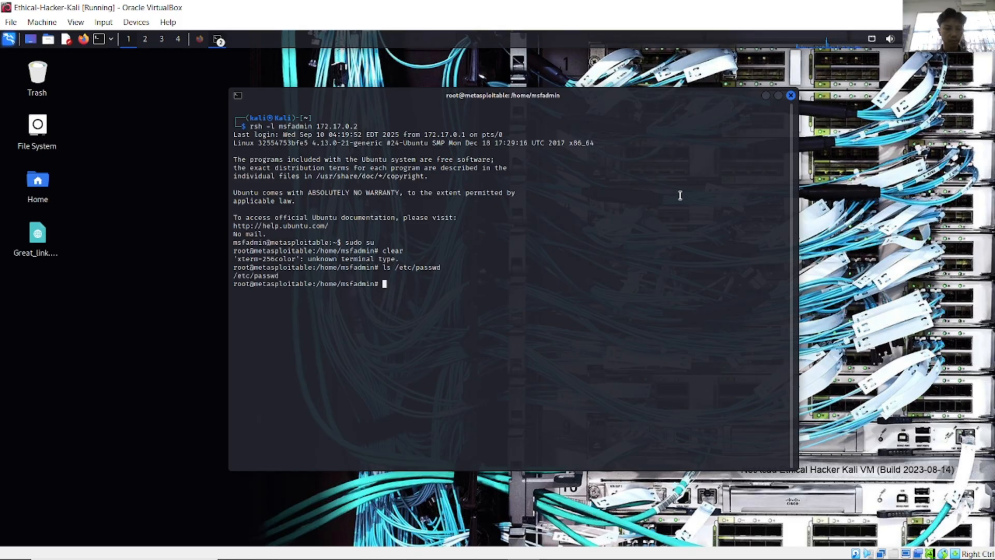
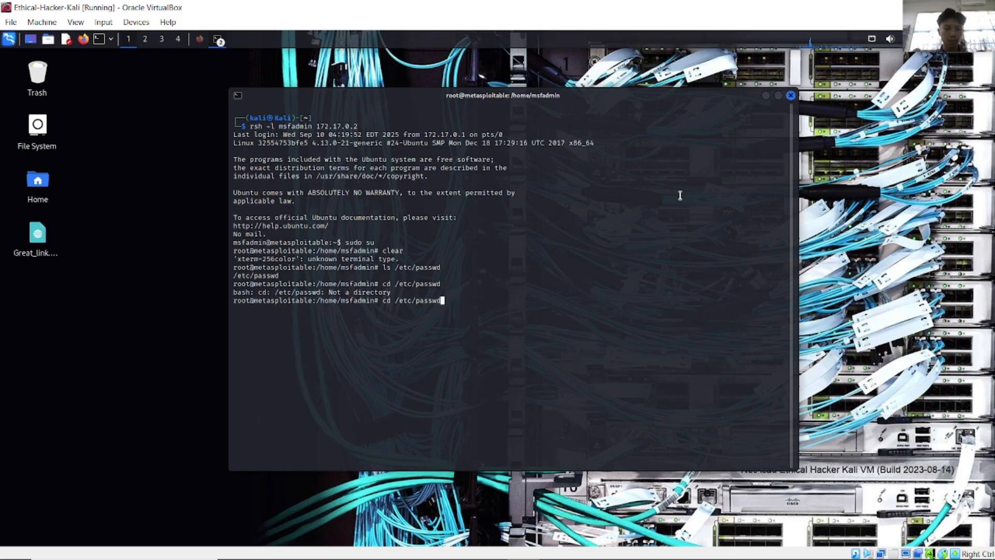
# Step: On the Metasploitable root shell, run 'cd /etc/', then 'ls', then 'cat passwd' to print the account list
pyautogui.press('BackSpace')
pyautogui.press('BackSpace')
pyautogui.press('BackSpace')
pyautogui.press('BackSpace')
pyautogui.press('BackSpace')
pyautogui.press('BackSpace')
pyautogui.press('Return')
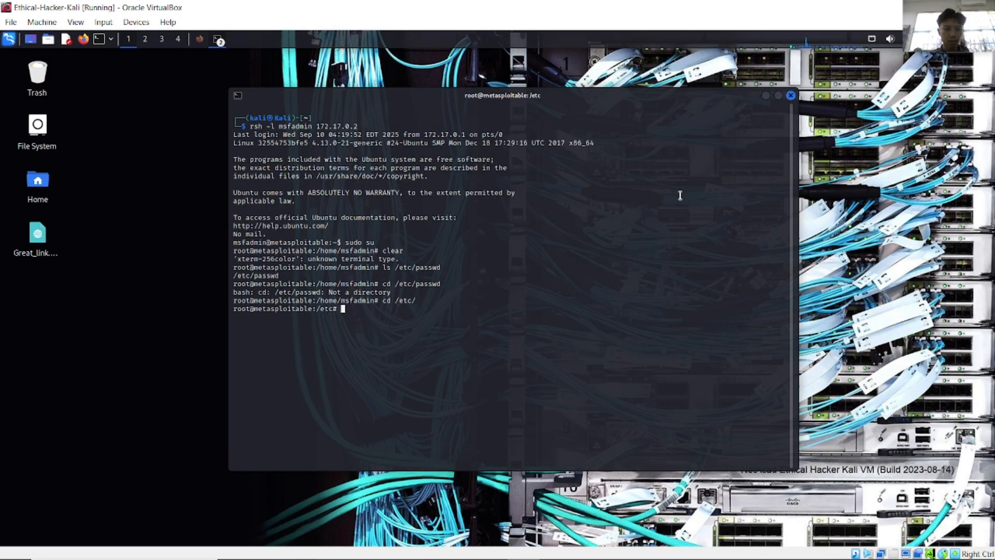
pyautogui.write('ls')
pyautogui.press('Return')
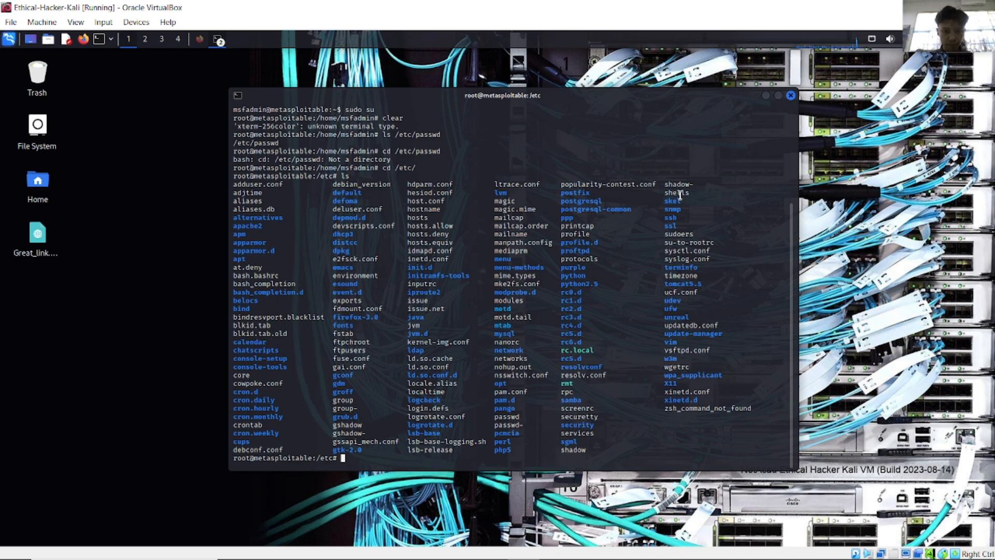
pyautogui.write('na')
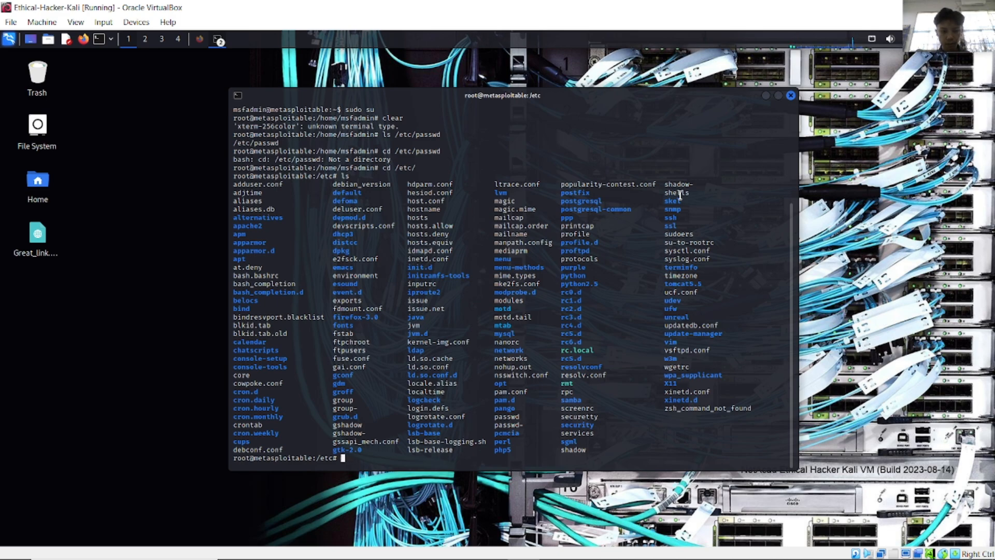
pyautogui.write('cat passwd')
pyautogui.press('Return')
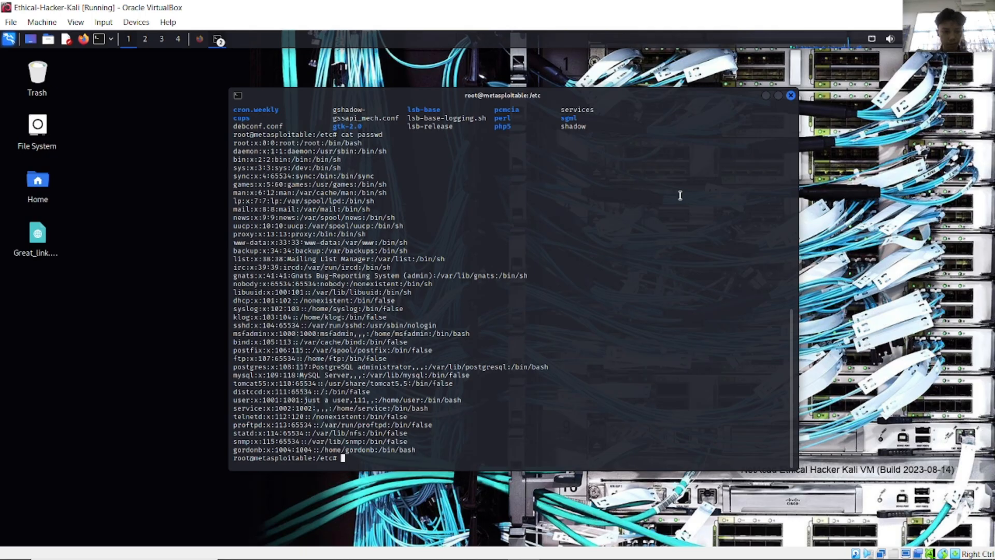